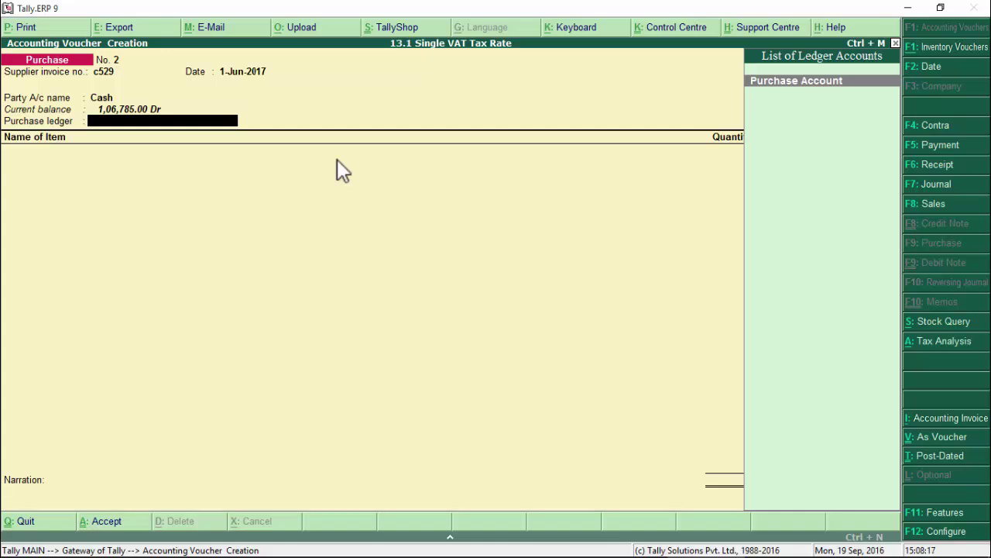
Choose Purchase Account as the purchase ledger, check the exercise slide, and add Lenovo Smart Phone as the first item
key("Return")
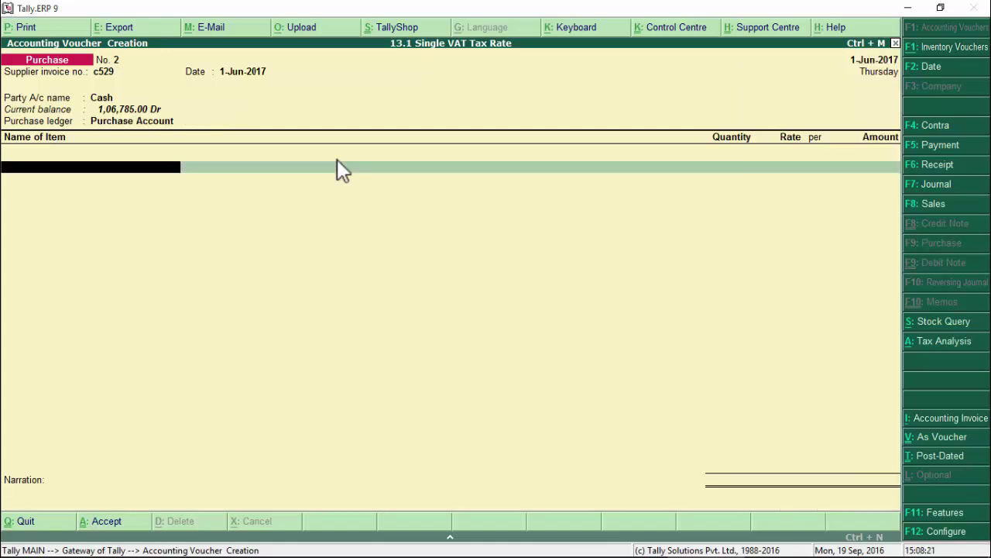
key("alt+Tab")
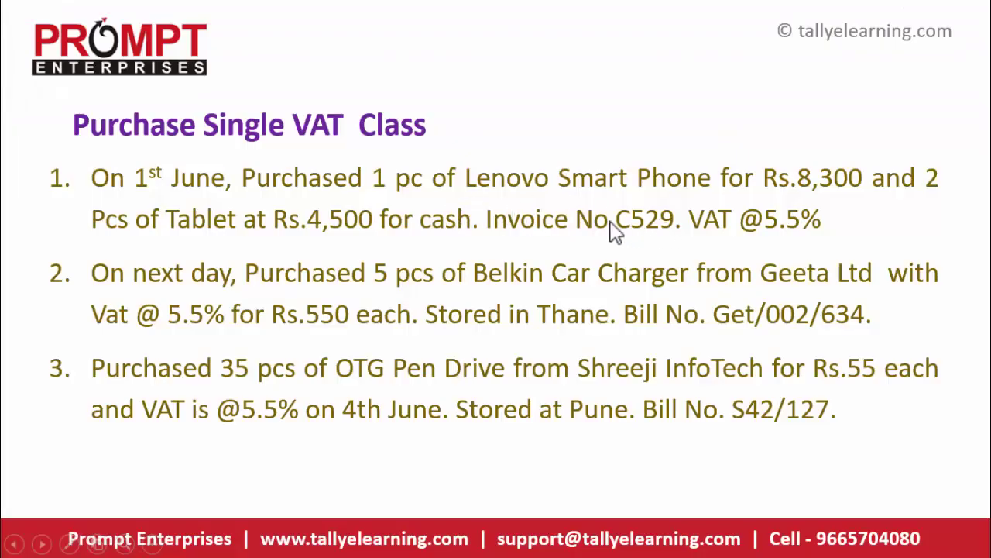
key("alt+Tab")
type("Len")
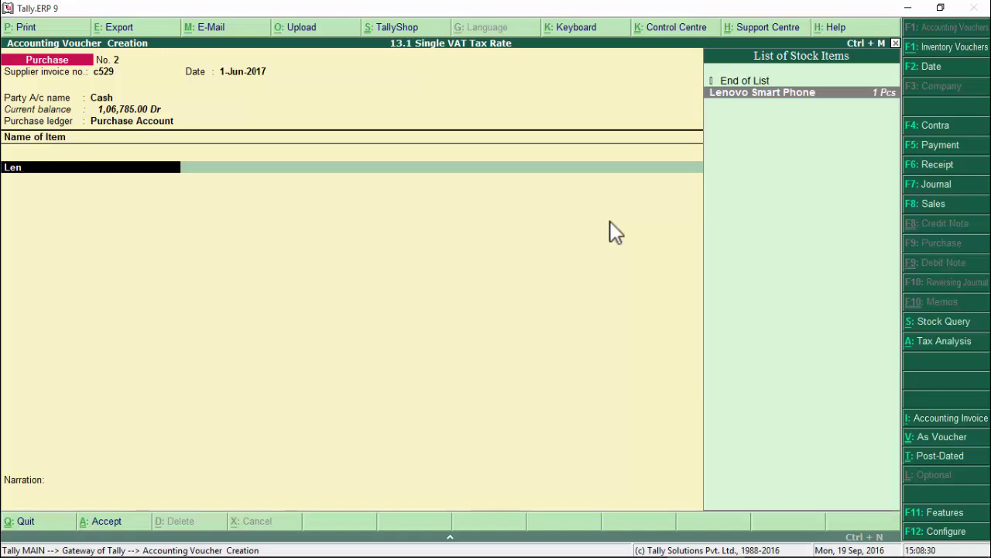
key("Return")
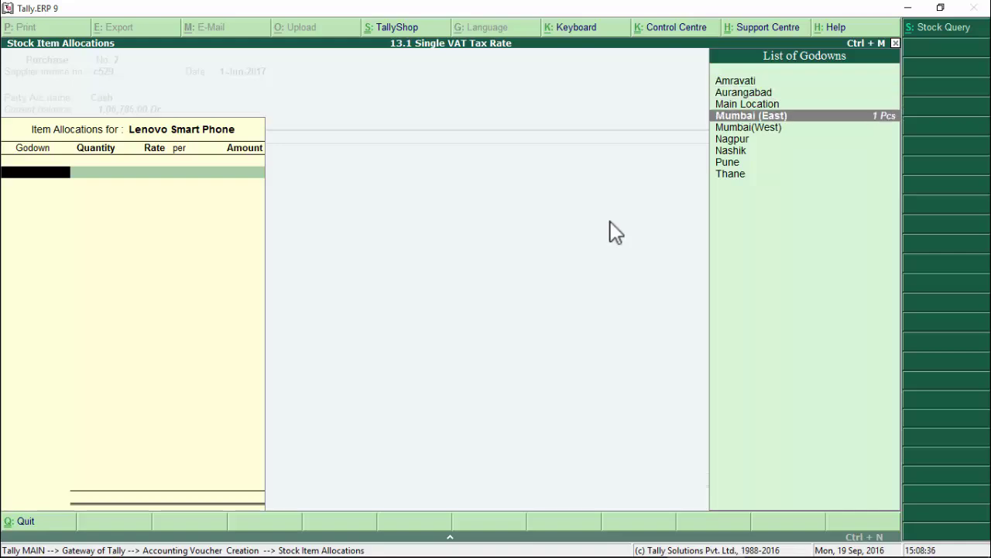
Allocate 1 piece of the Lenovo Smart Phone to the Mumbai (East) godown at a rate of 8,300
key("Return")
type("1")
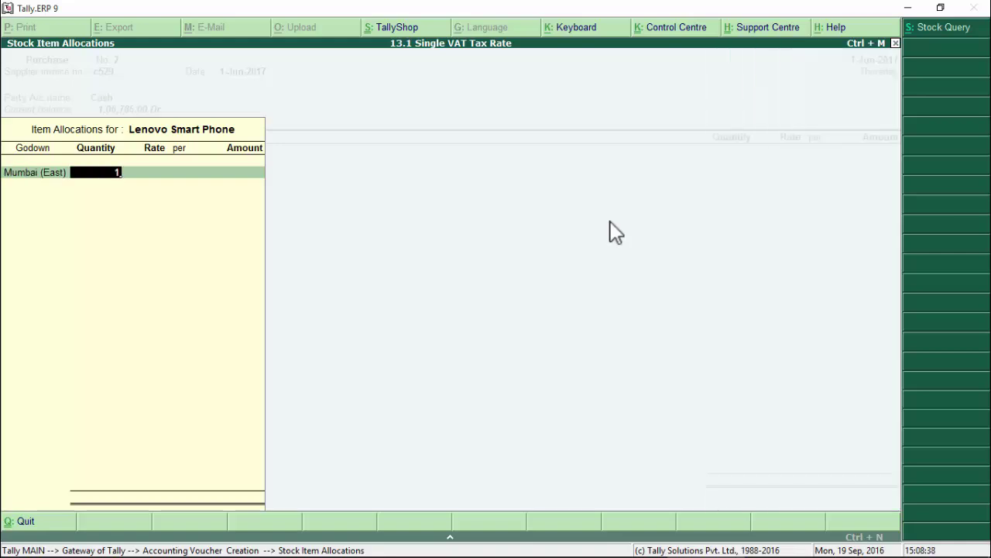
key("Return")
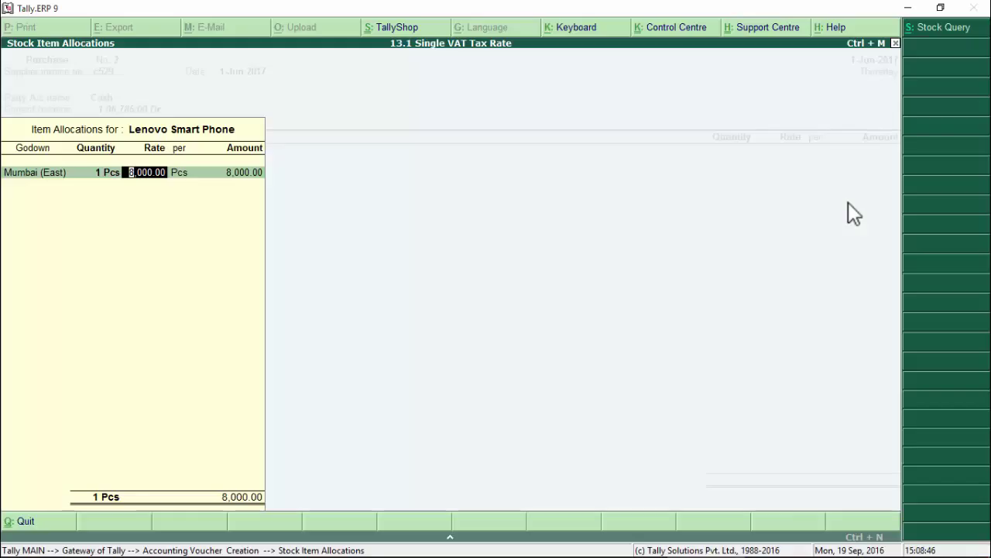
type("8")
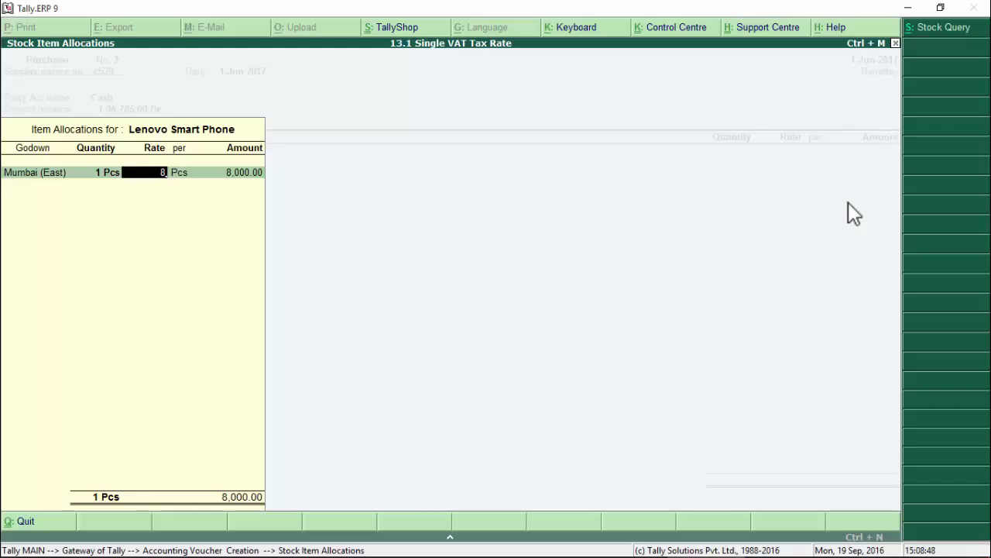
type(",300")
key("Return")
key("Return")
key("Return")
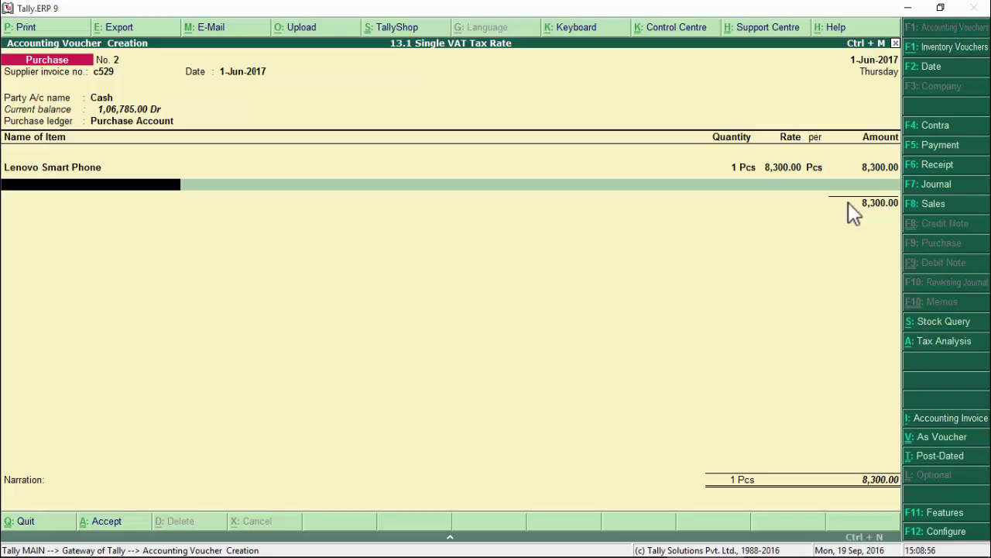
Check the exercise slide, add Tablet as the second item, and choose Aurangabad as its godown
key("alt+Tab")
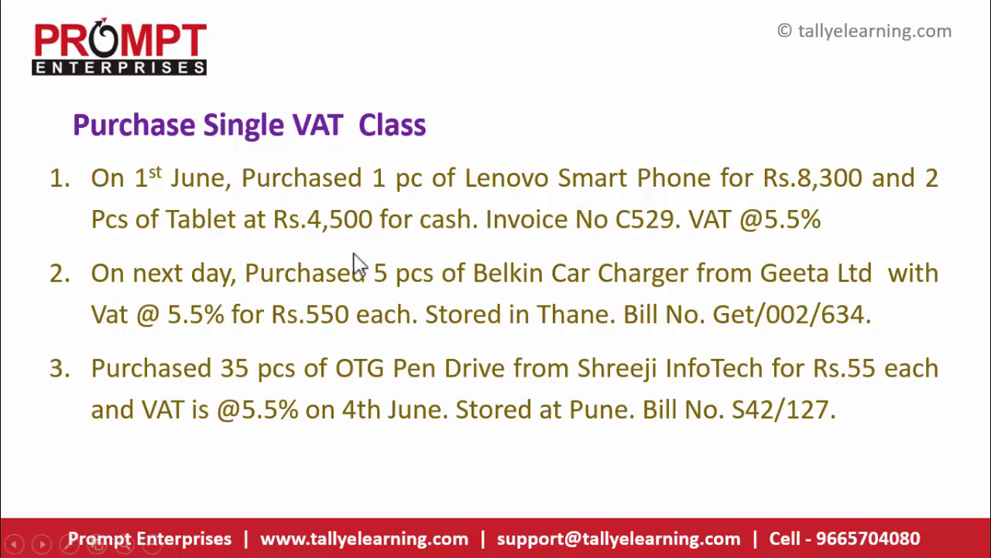
key("alt+Tab")
type("Tab")
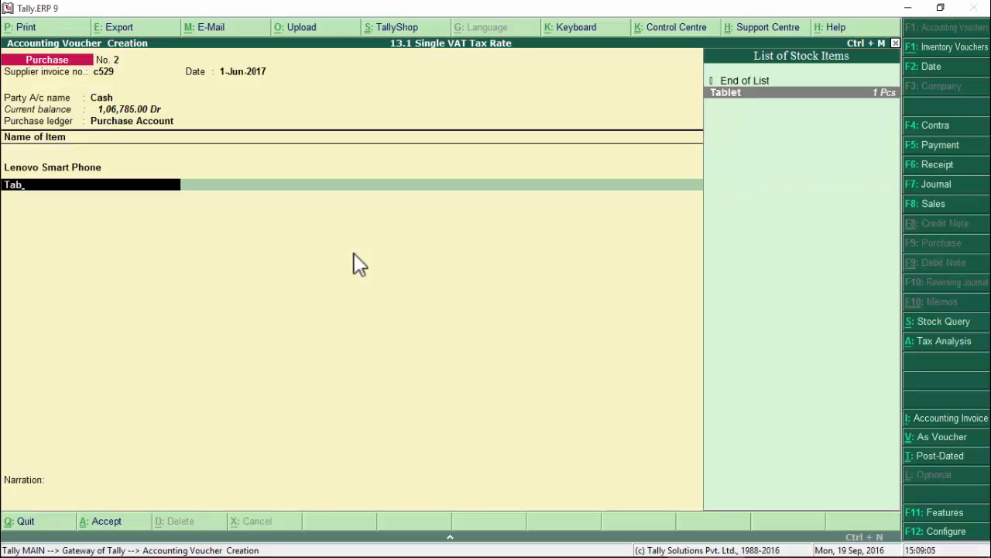
key("Return")
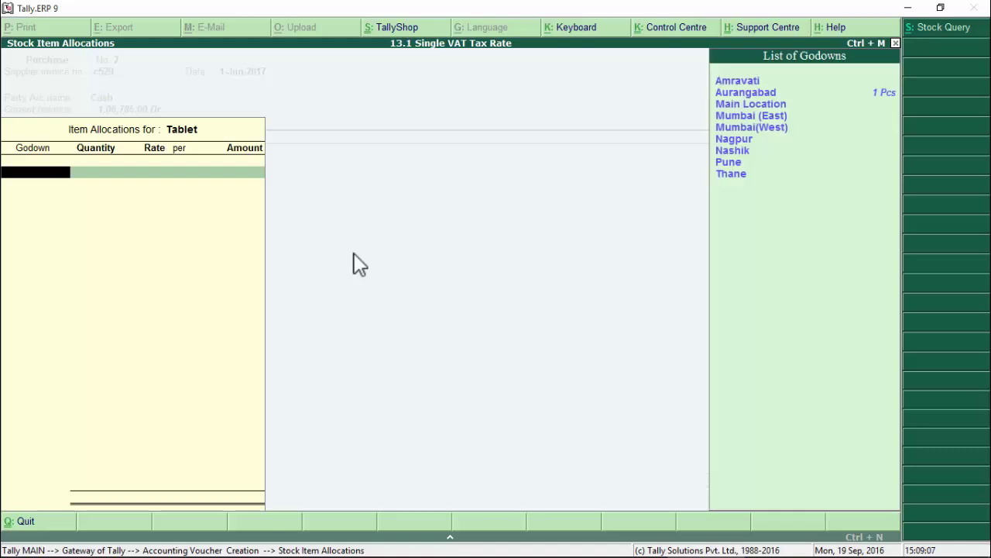
key("Down")
key("Return")
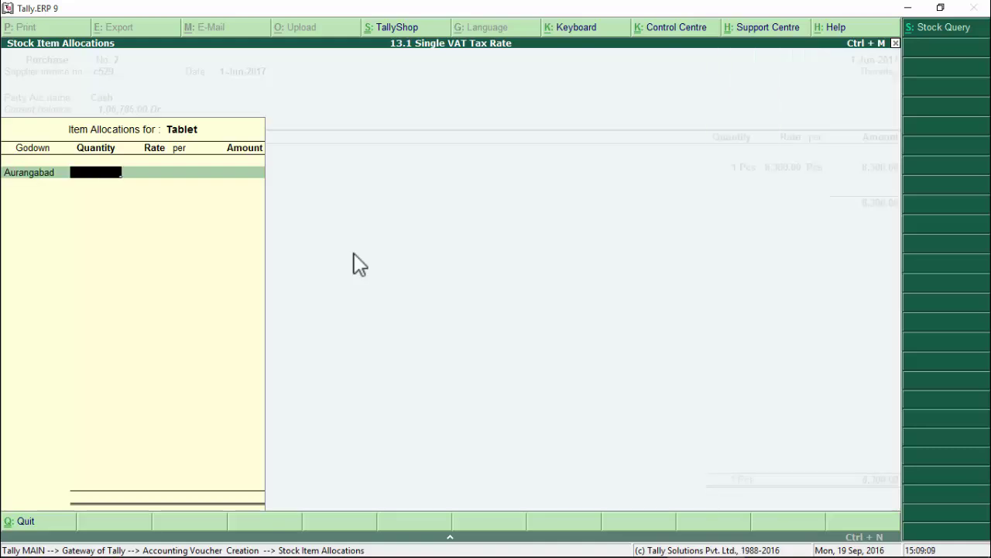
Set the Tablet allocation to 2 pieces at a rate of 4,500 and accept the item line
type("2")
key("Return")
type("4")
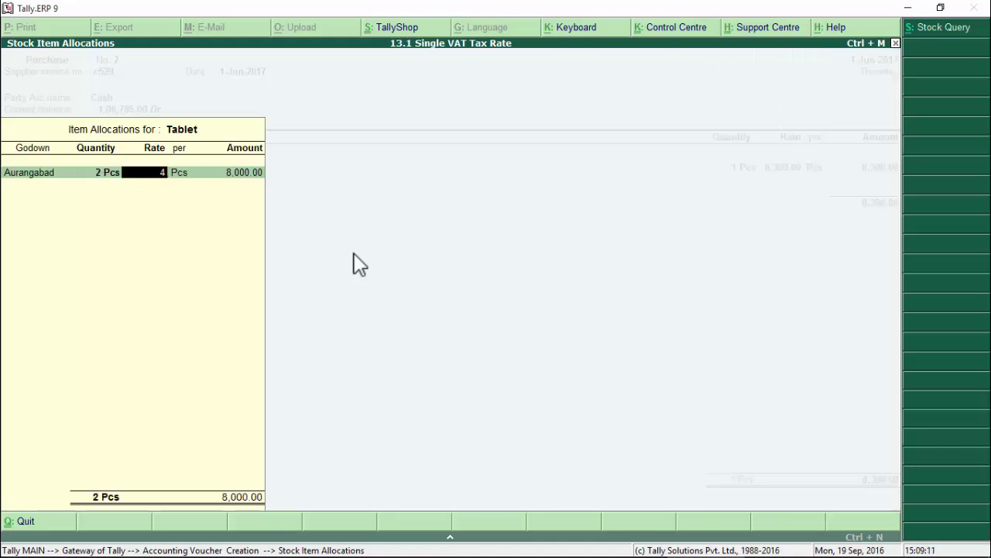
type(",500")
key("Return")
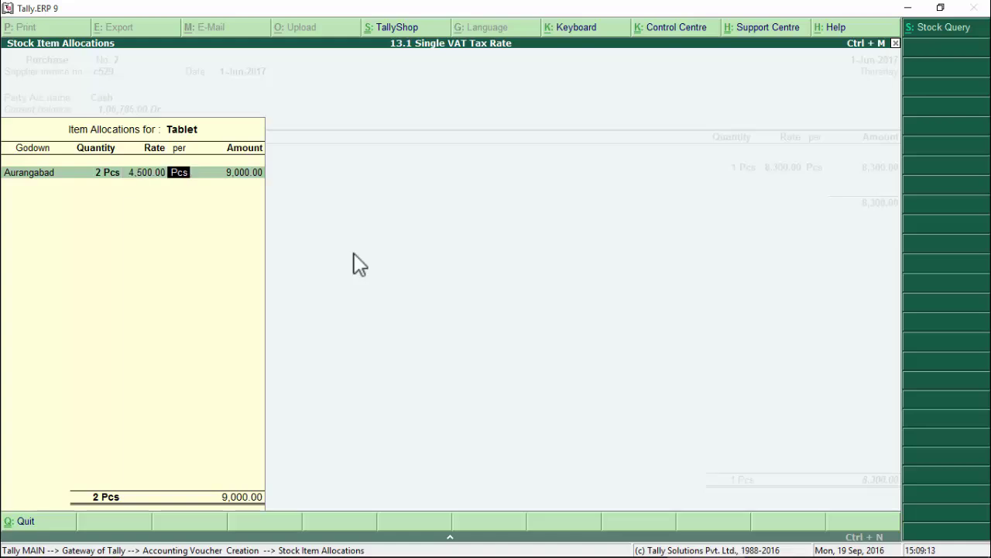
key("Return")
key("Return")
key("Return")
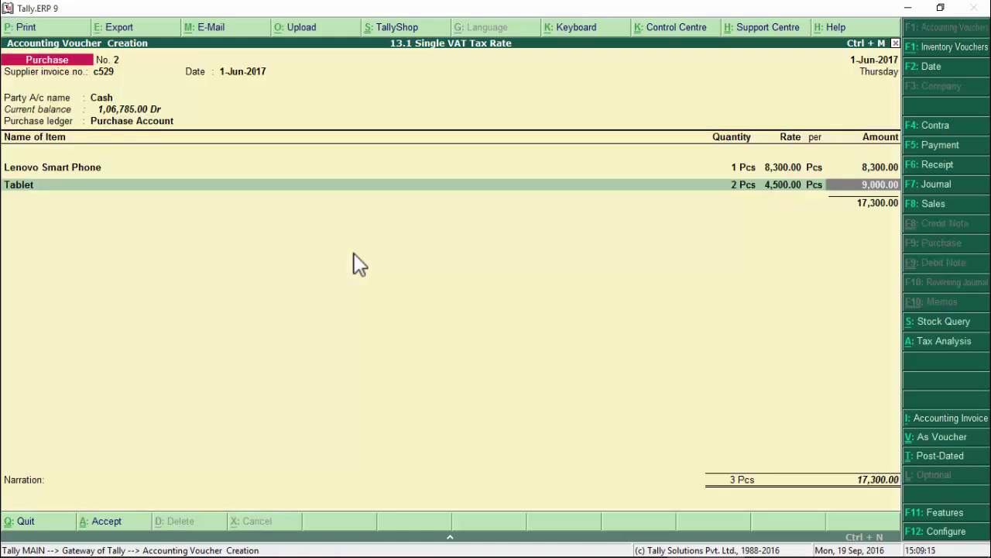
key("Return")
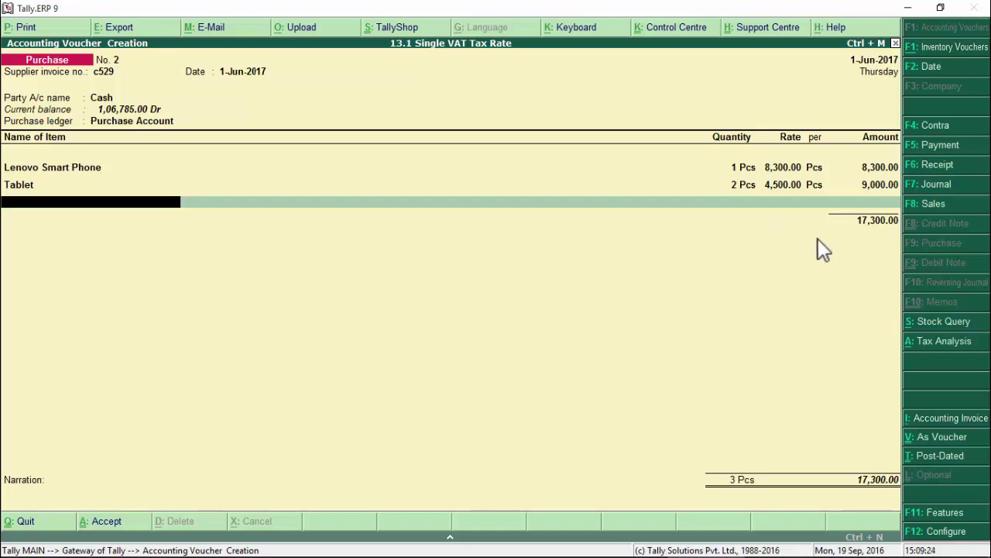
Finish the item list and add the VAT ledger below the items
key("Return")
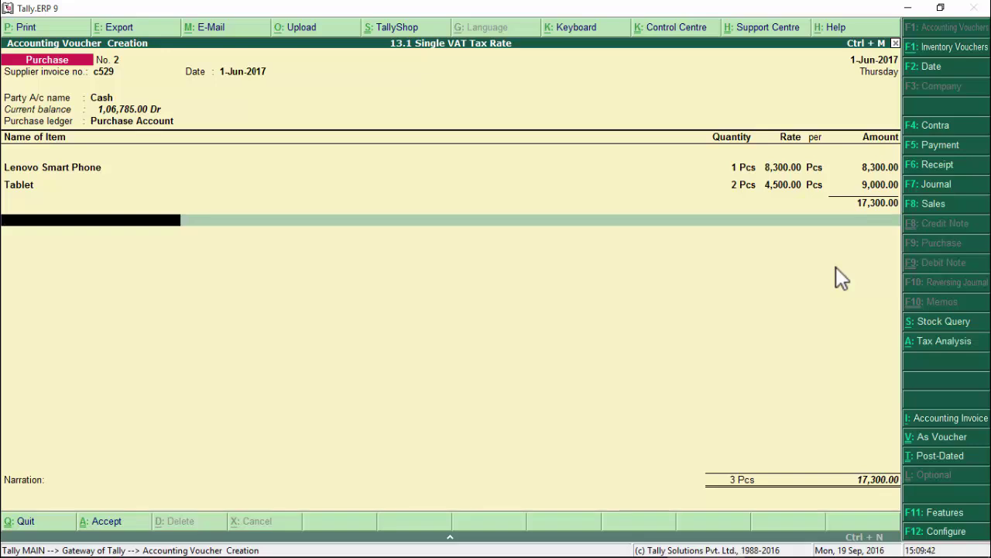
type("Va")
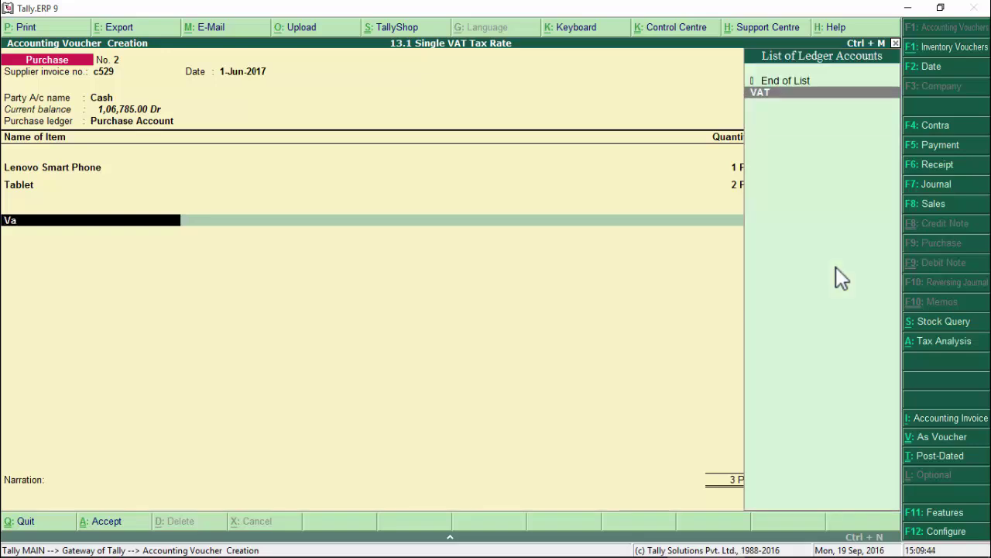
key("Return")
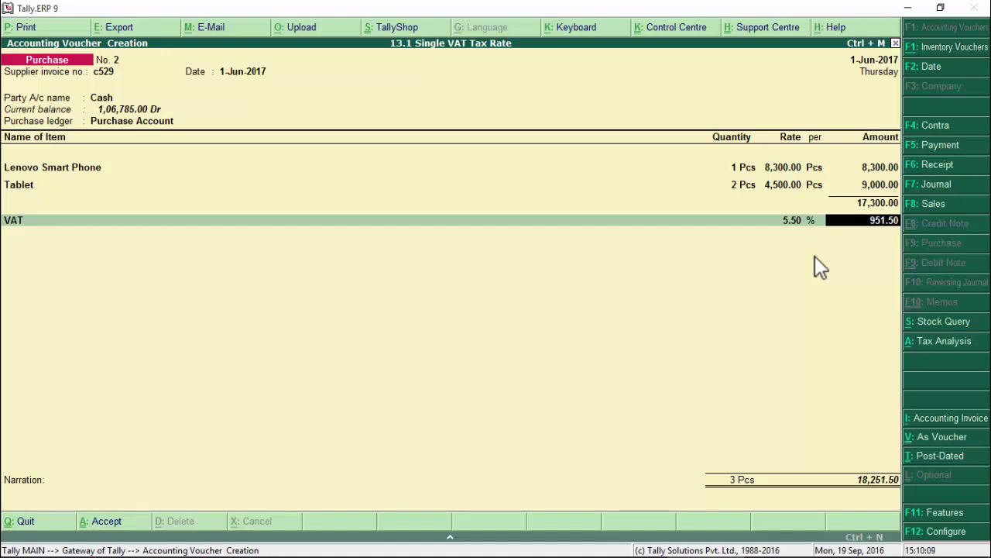
Examine the voucher's Tax Analysis in detailed form and return to the voucher
key("alt+a")
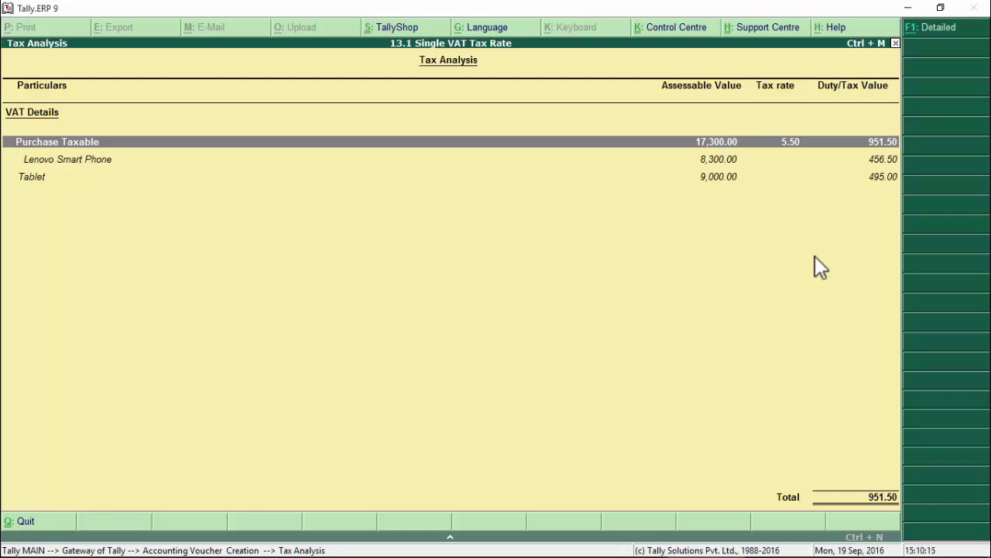
key("alt+F1")
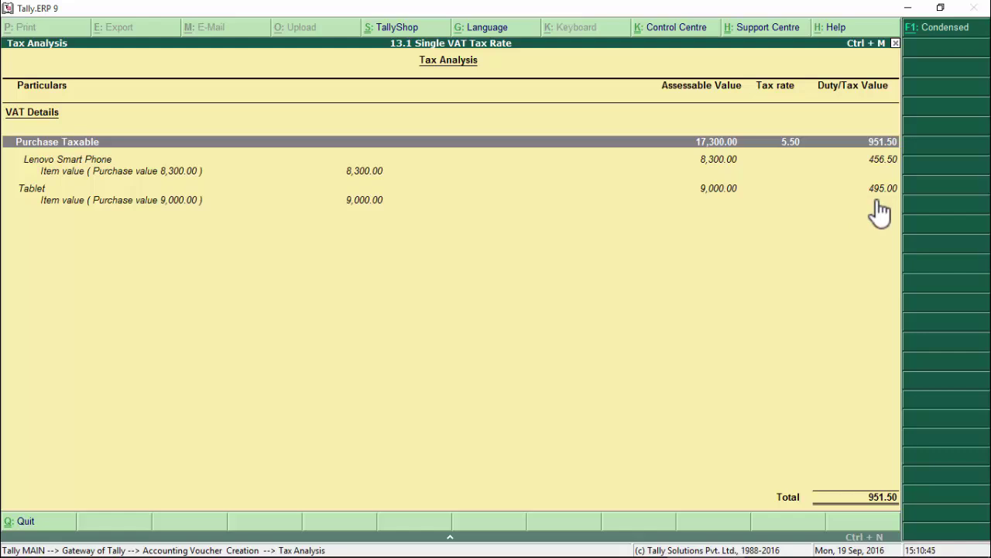
key("Escape")
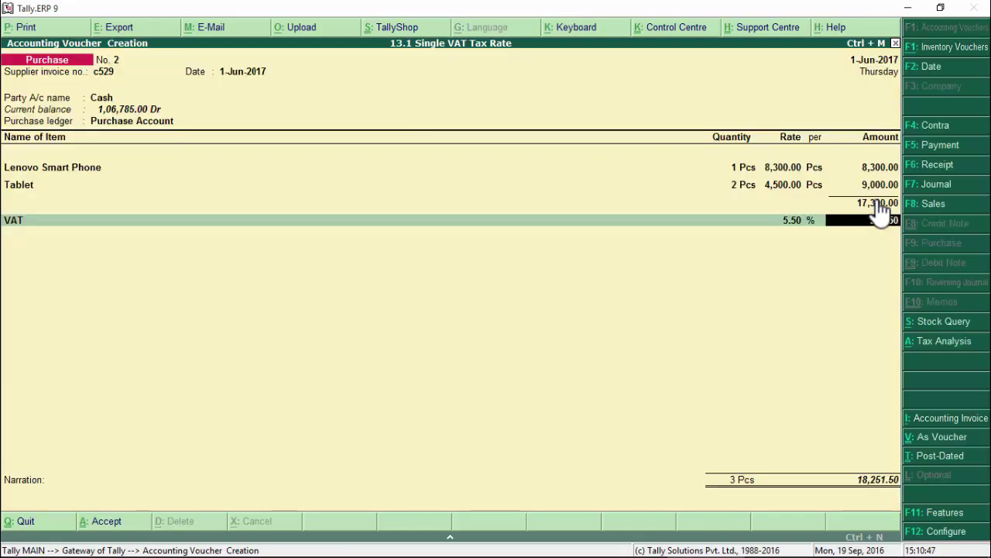
Complete the ledger entries, enter the narration "being goods purchased", and save the purchase voucher
key("Return")
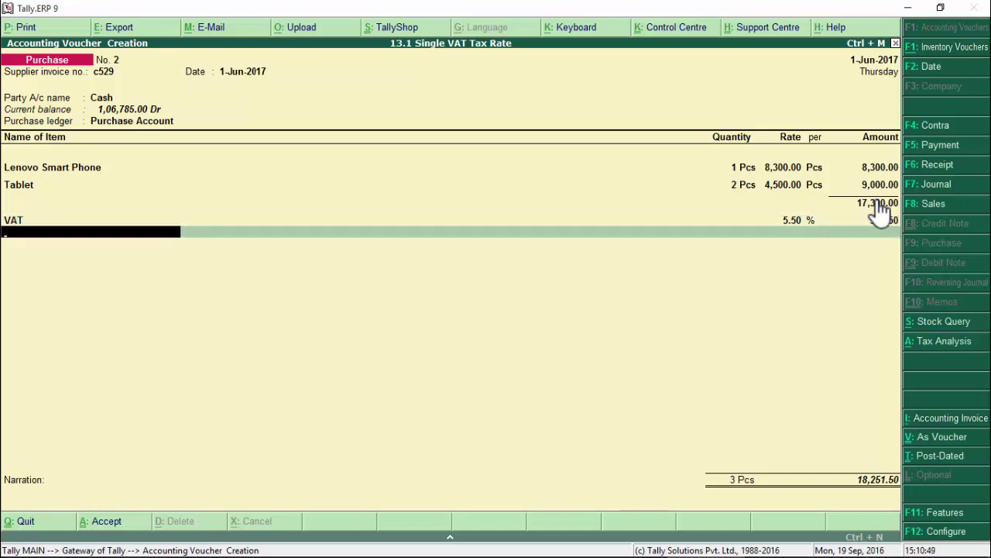
key("Return")
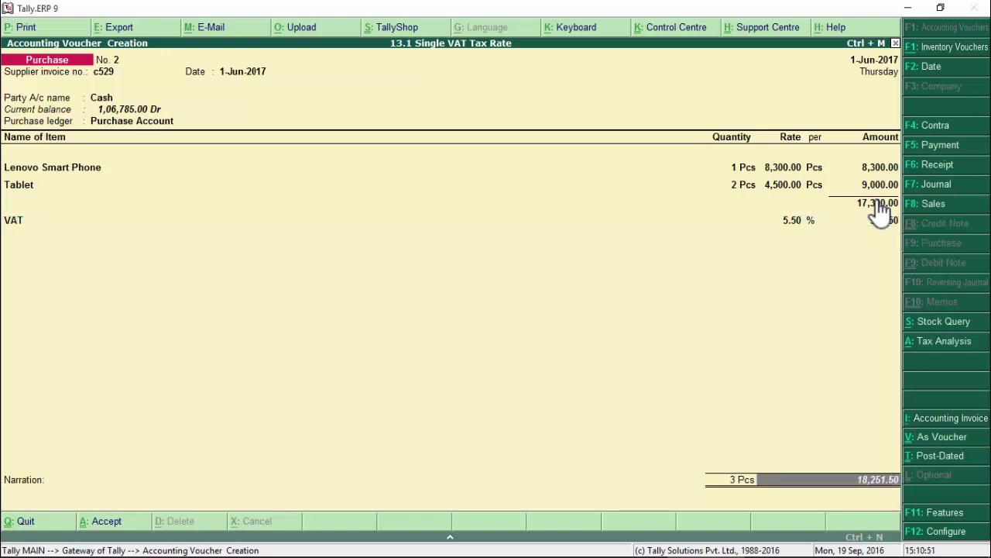
key("Return")
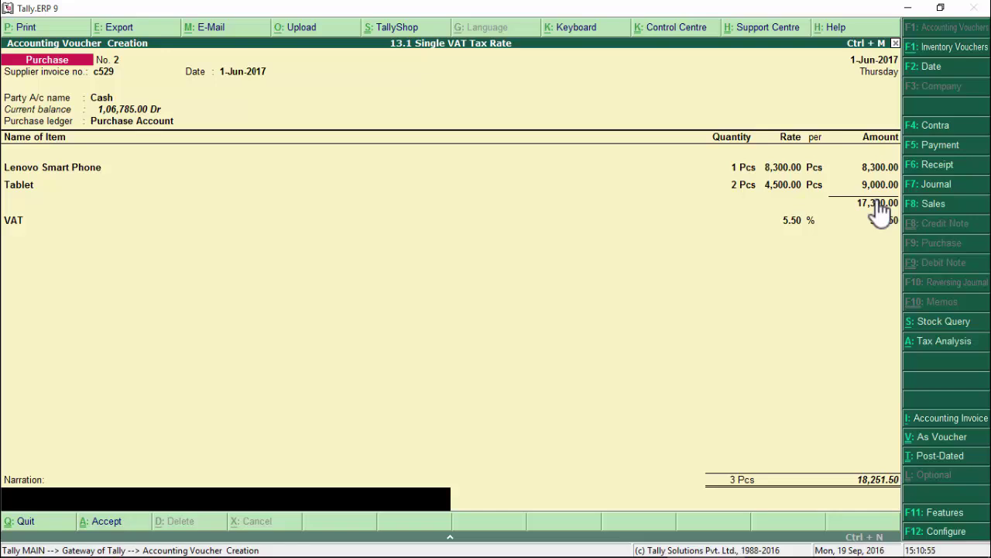
type("being goods purchased")
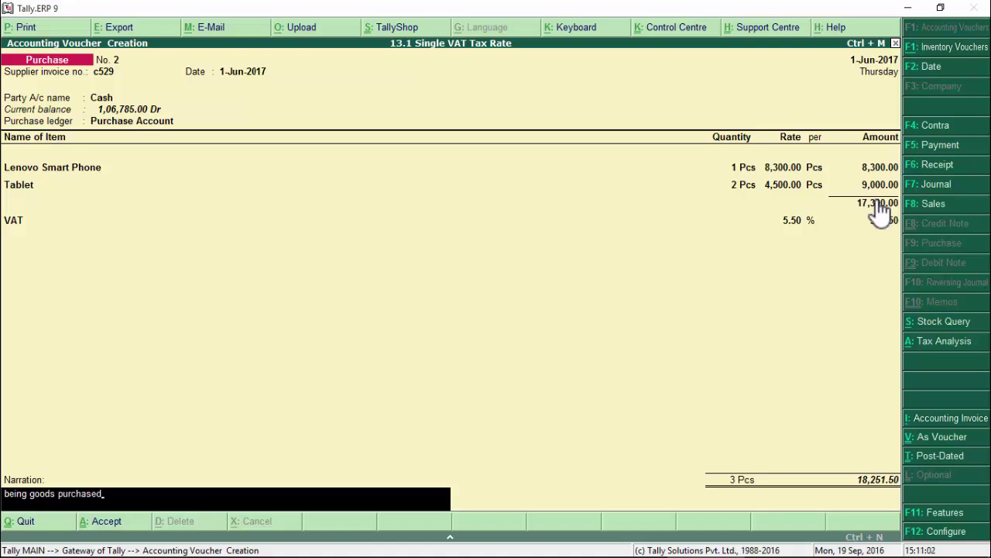
key("Return")
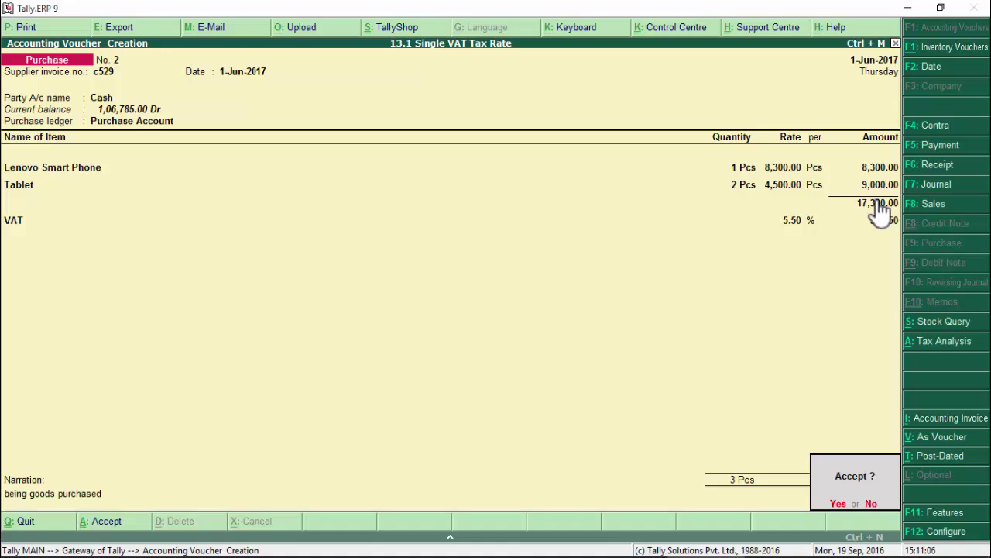
key("Return")
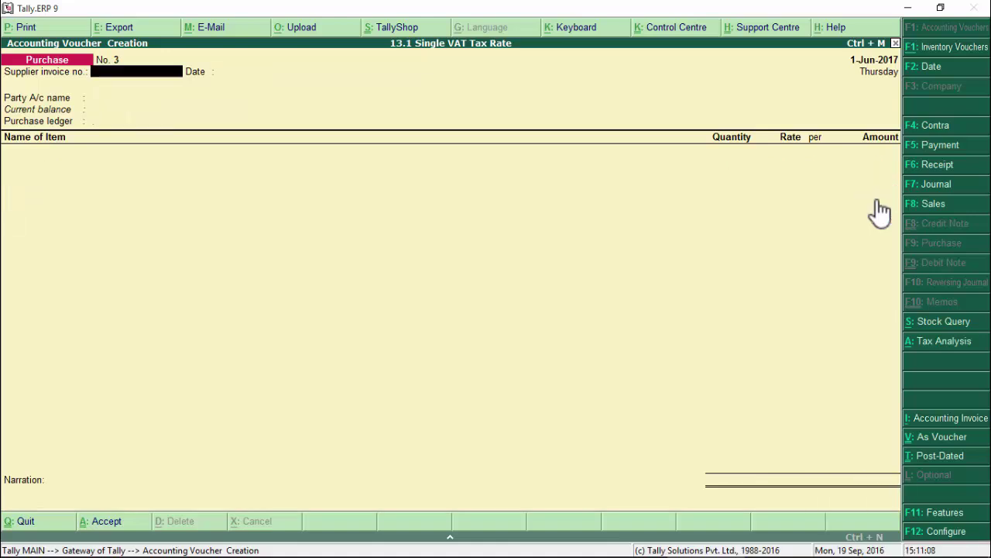
Check the second transaction on the exercise slide and set the new voucher's date to 2-6-2017
key("alt+Tab")
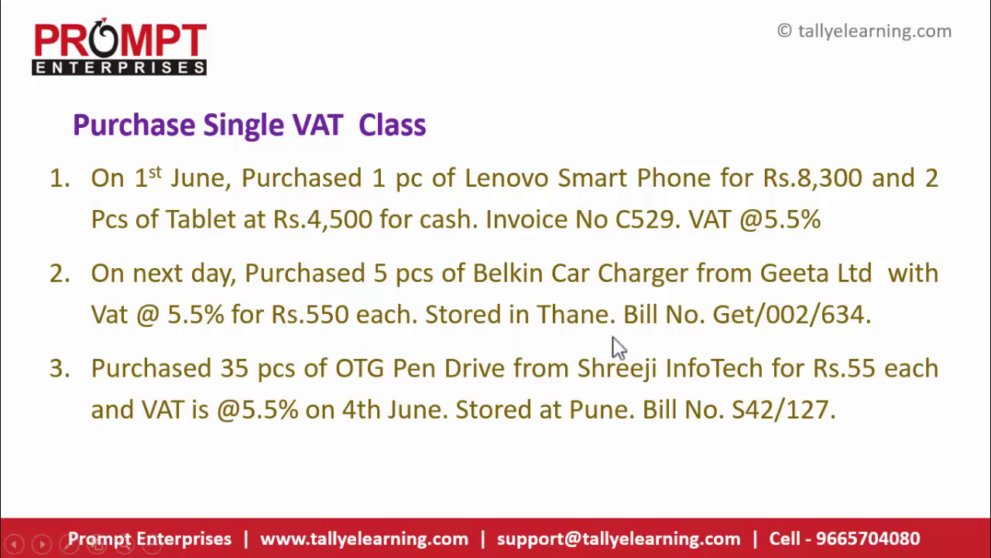
key("alt+Tab")
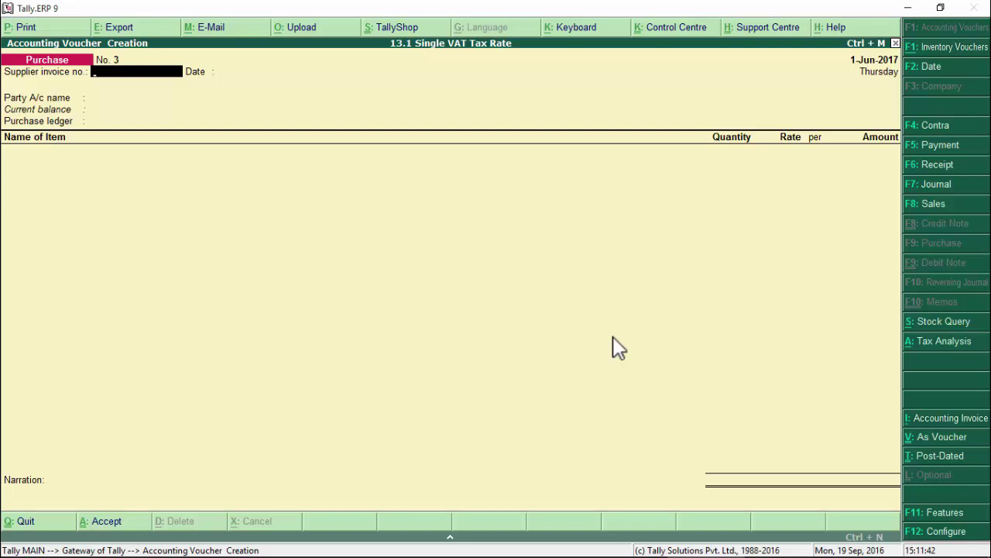
key("F2")
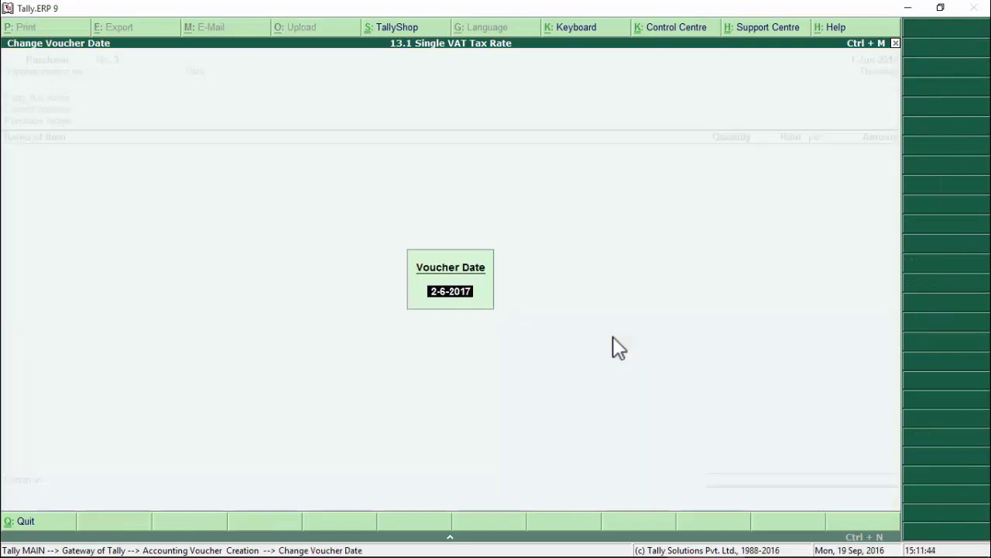
key("Return")
Check the bill number on the exercise slide and enter supplier invoice number get/002/634 dated 2-Jun-2017
key("alt+Tab")
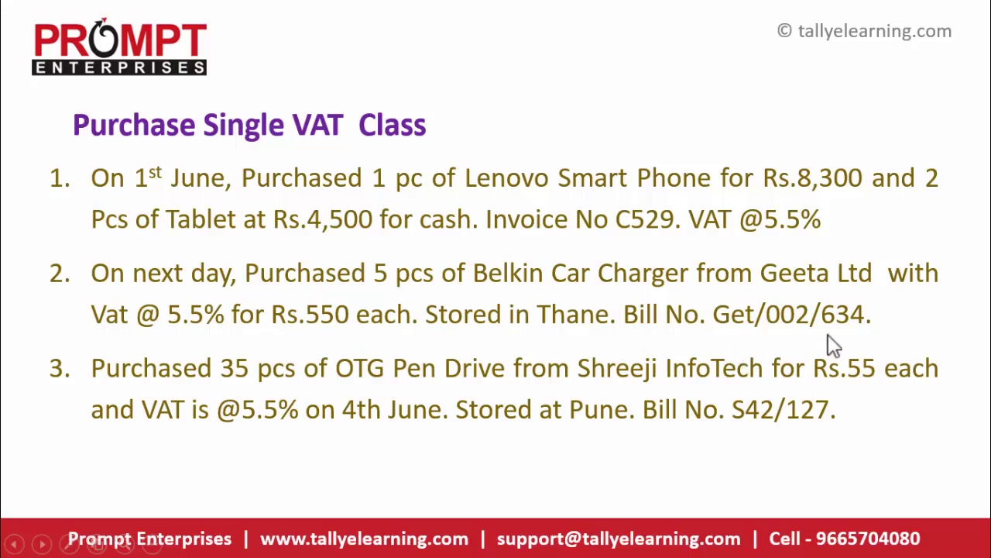
key("alt+Tab")
type("g")
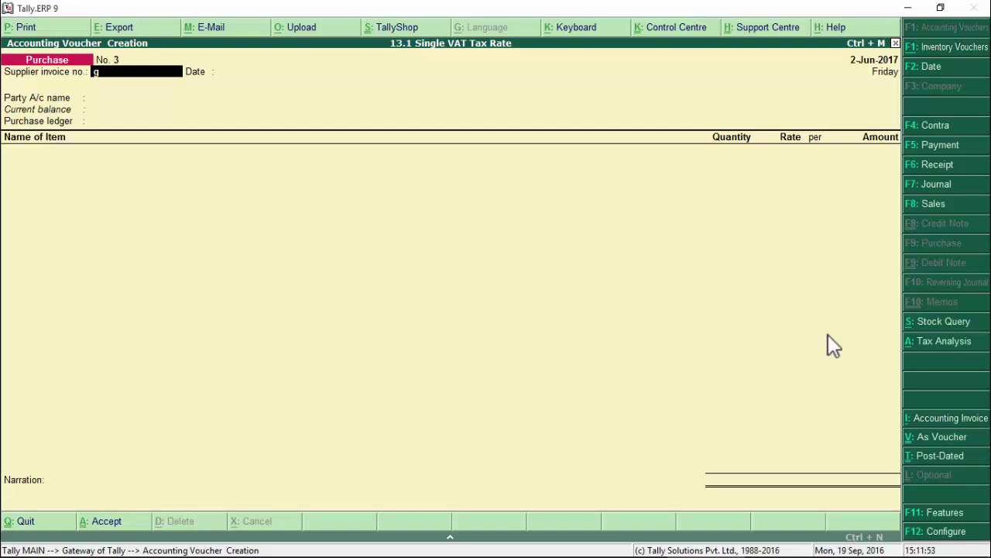
type("et/002/634")
key("Return")
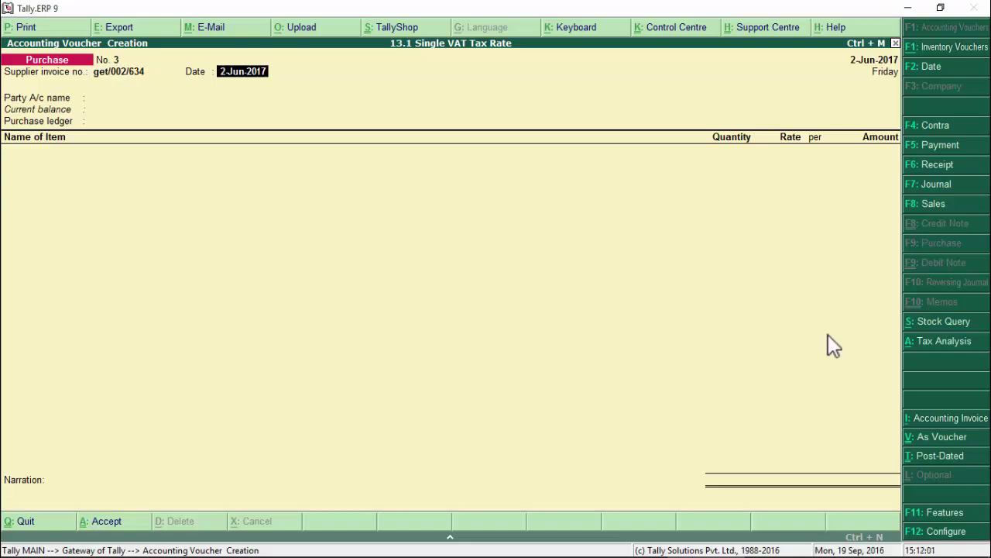
key("Return")
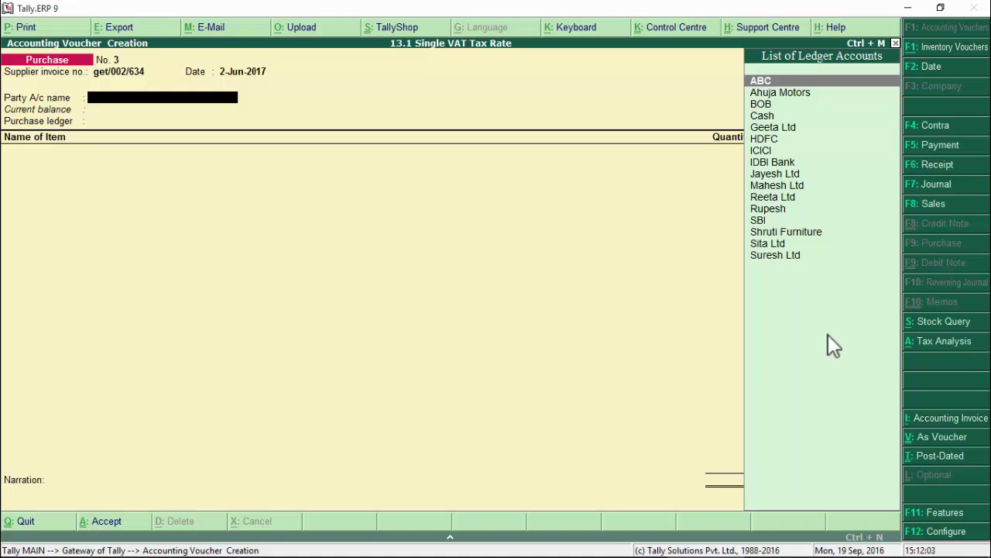
Select Geeta Ltd as the party, enter its TIN and CST numbers in the supplier's details, and choose Purchase Account as the purchase ledger
type("Ge")
key("Return")
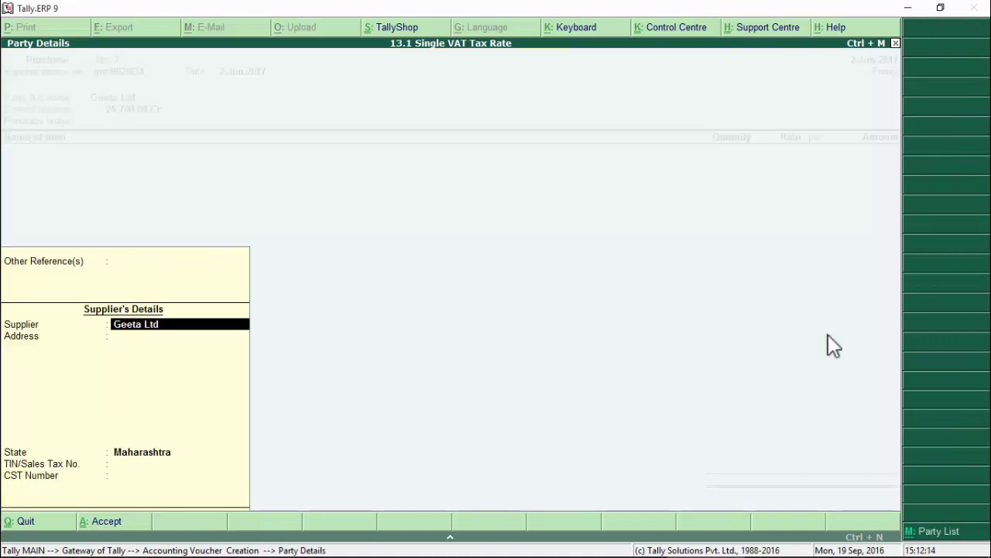
key("Return")
key("Return")
key("Return")
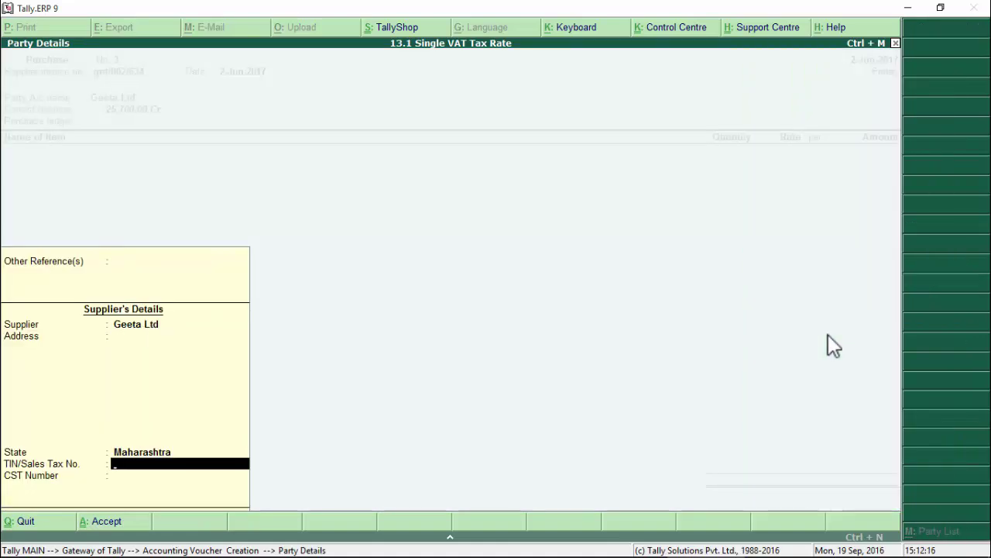
type("122323")
key("Return")
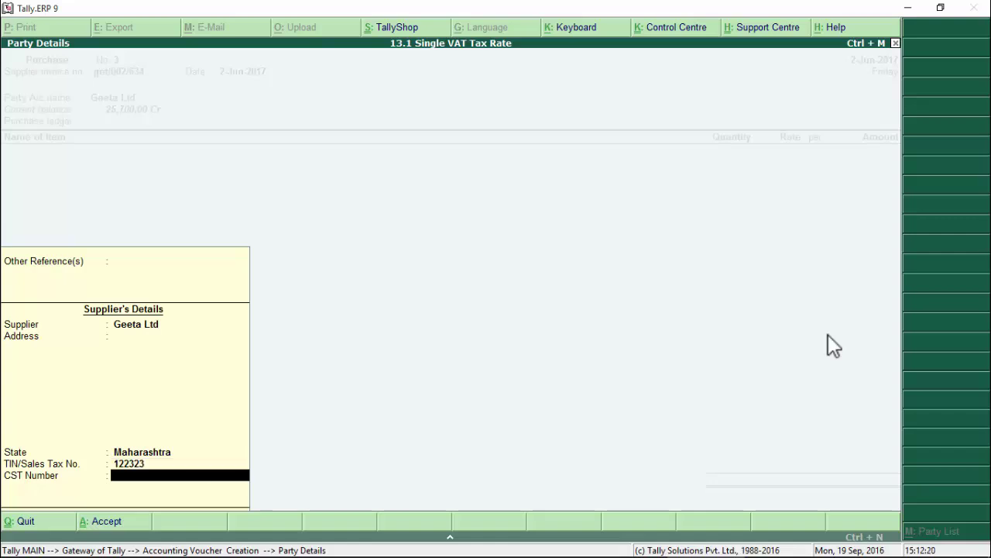
type("12232")
key("Return")
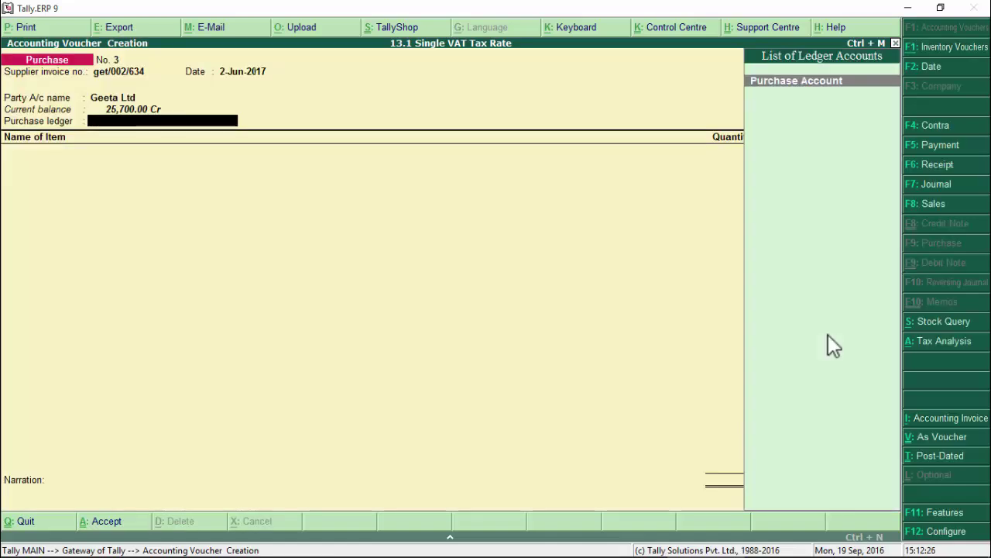
key("Return")
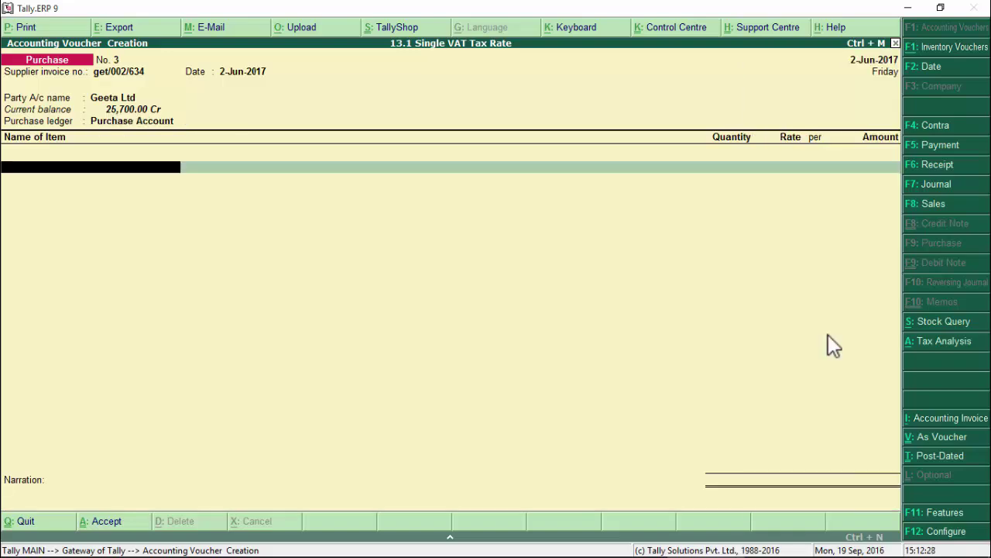
Check the purchased item on the exercise slide and add Car Charger as the voucher's stock item
key("alt+Tab")
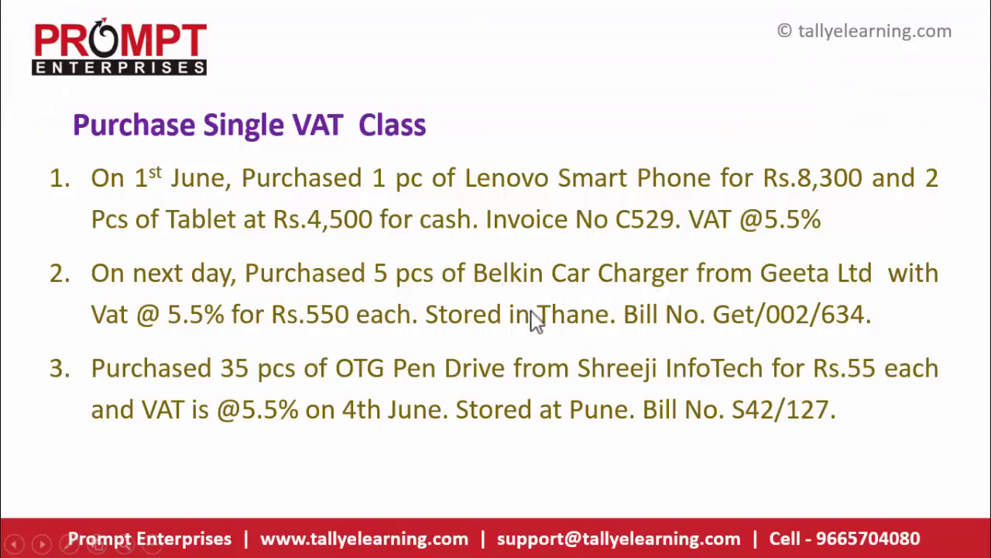
key("alt+Tab")
type("C")
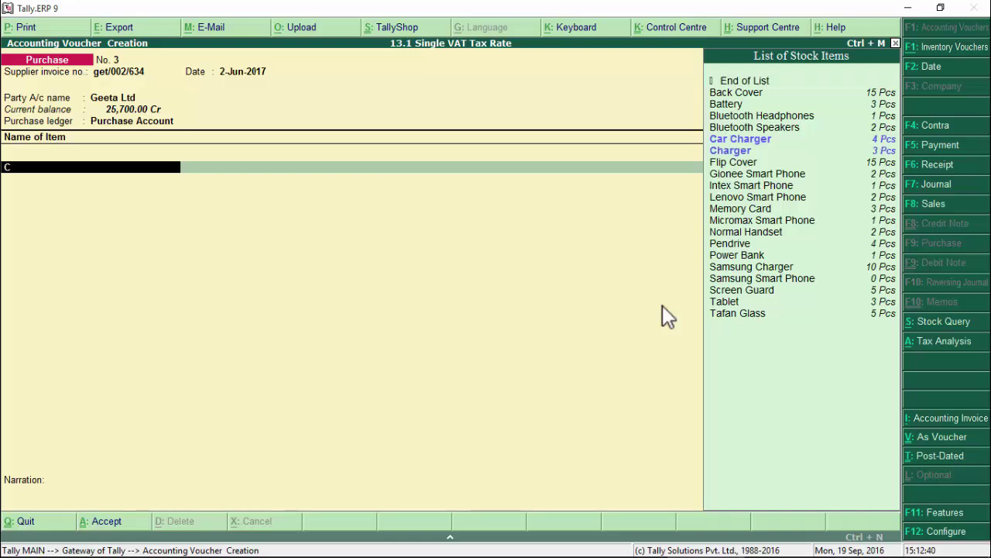
type("a")
key("Return")
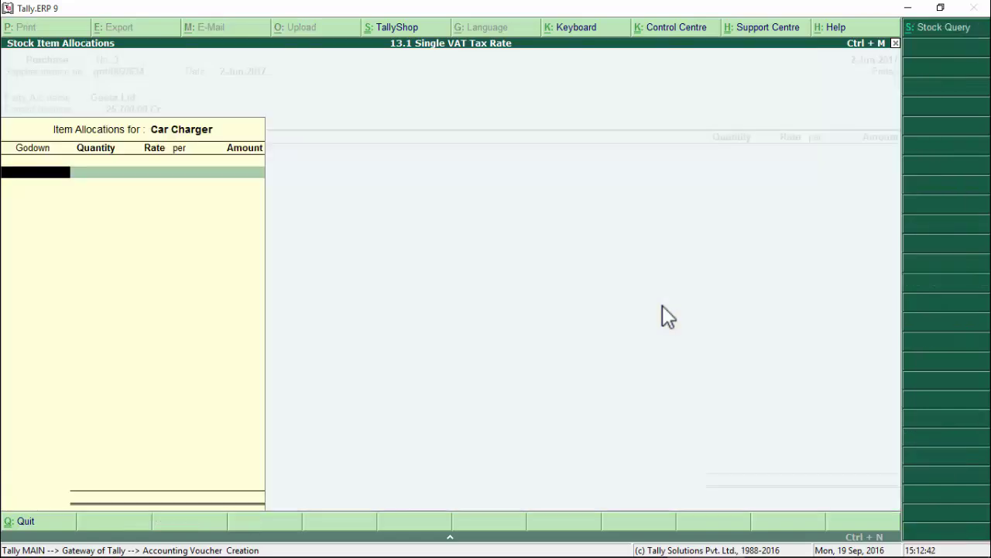
Check the storage location on the exercise slide and allocate the Car Charger to the Thane godown
key("alt+Tab")
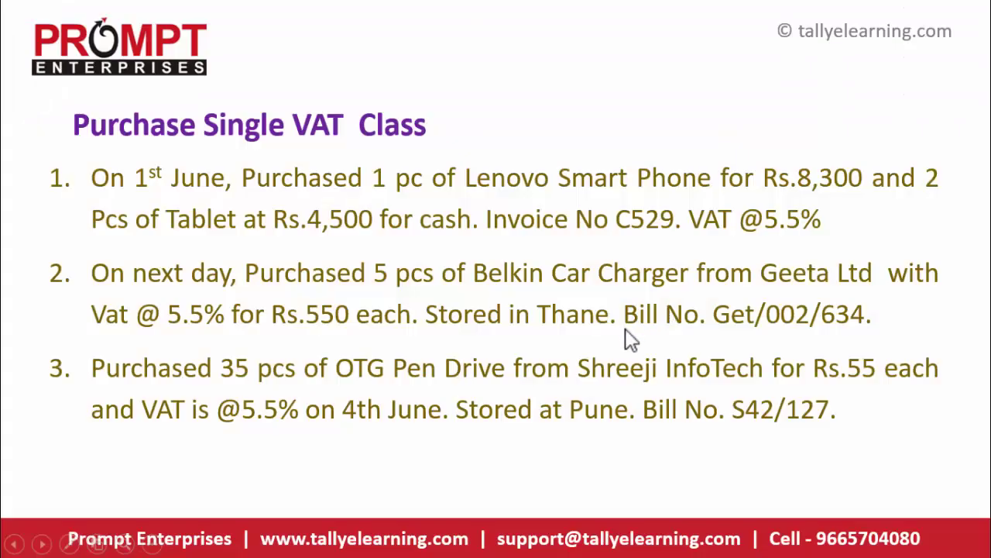
key("alt+Tab")
key("Down")
key("Down")
key("Down")
key("Down")
key("Down")
key("Down")
key("Down")
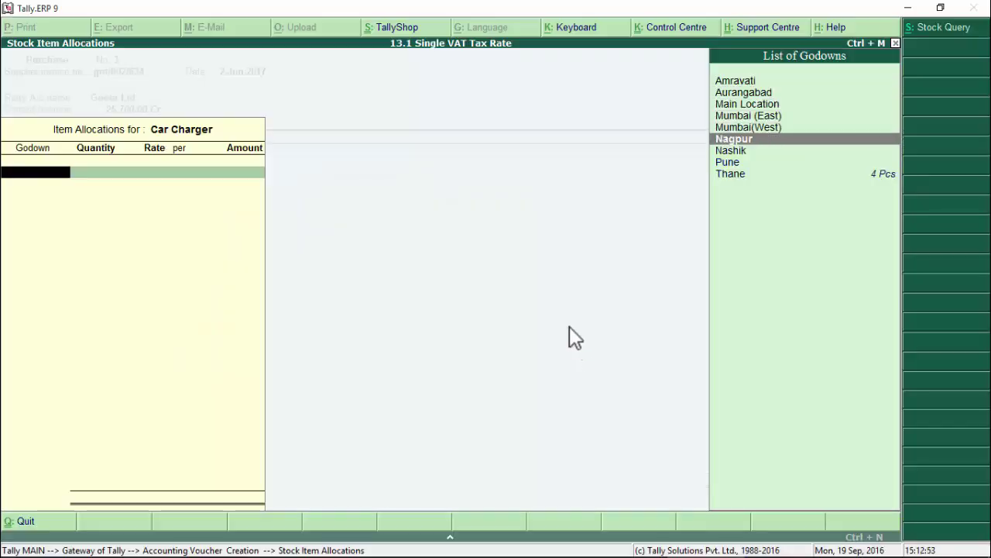
key("Return")
Check the quantity and price on the exercise slide and enter 5 Pcs at a rate of 550 for the Car Charger
key("alt+Tab")
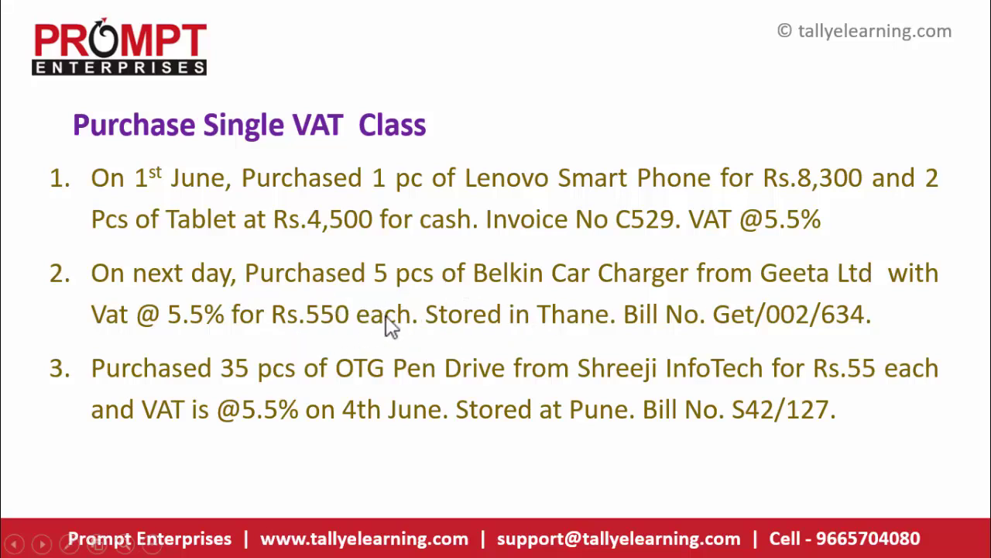
key("alt+Tab")
type("5")
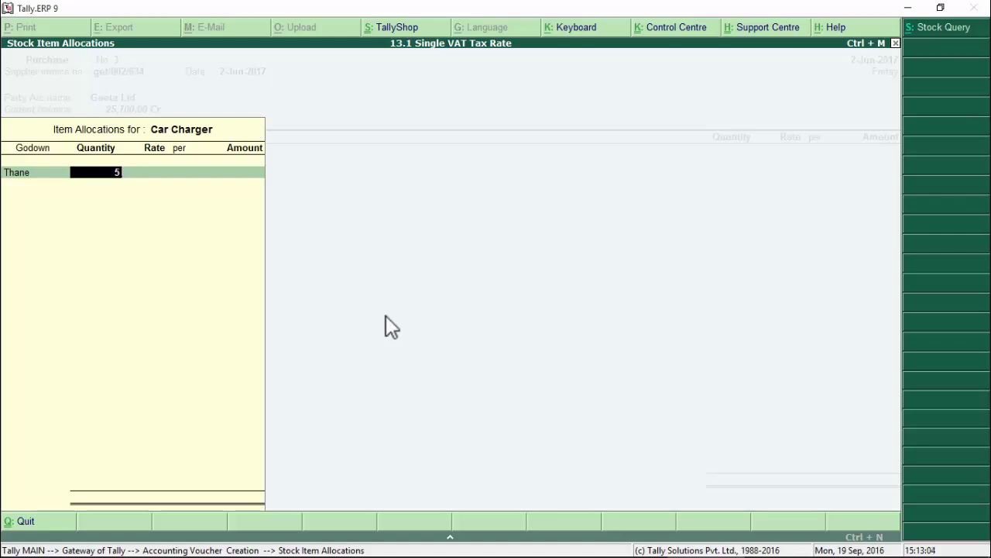
key("Return")
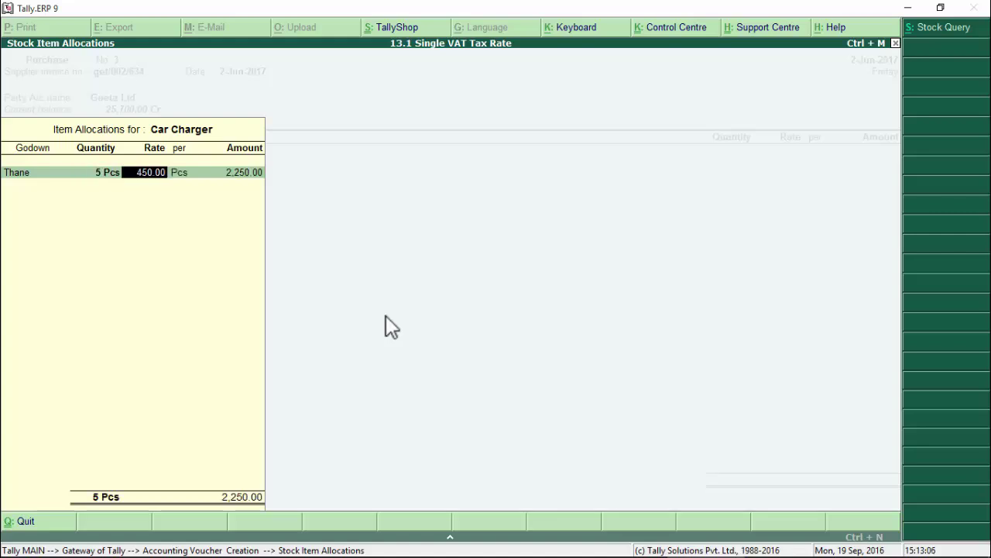
type("550")
key("Return")
key("Return")
key("Return")
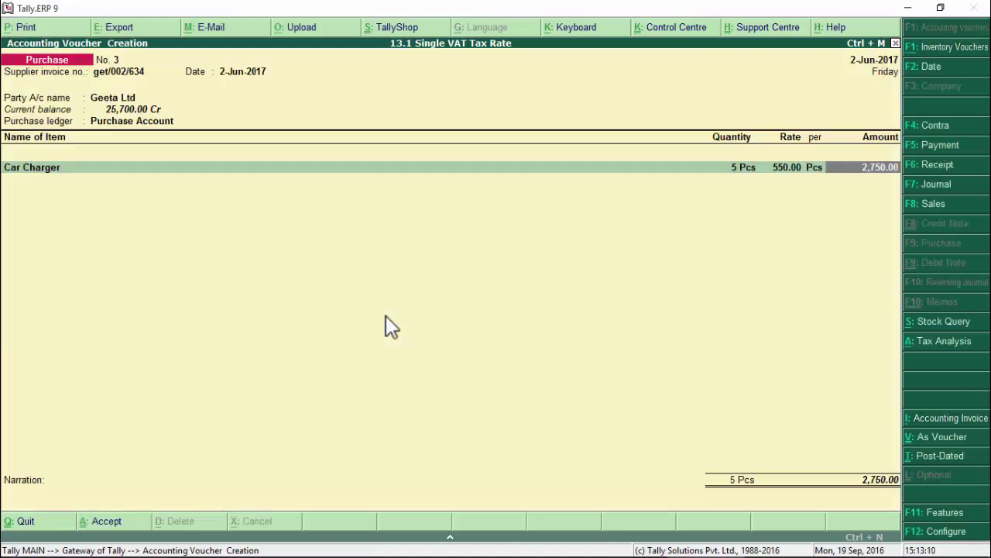
key("Return")
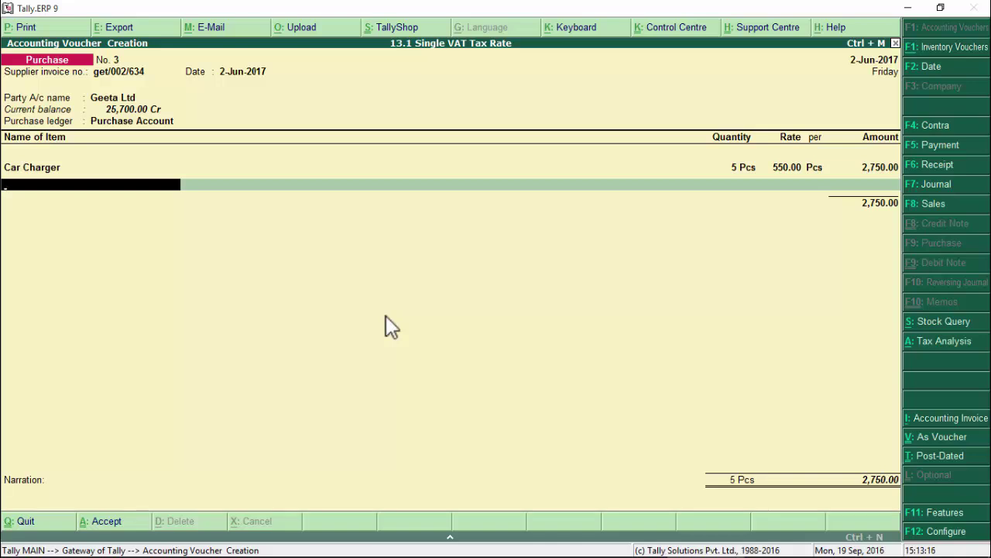
End the item list and add the VAT ledger at 5.50 % to the Geeta Ltd purchase voucher
key("Return")
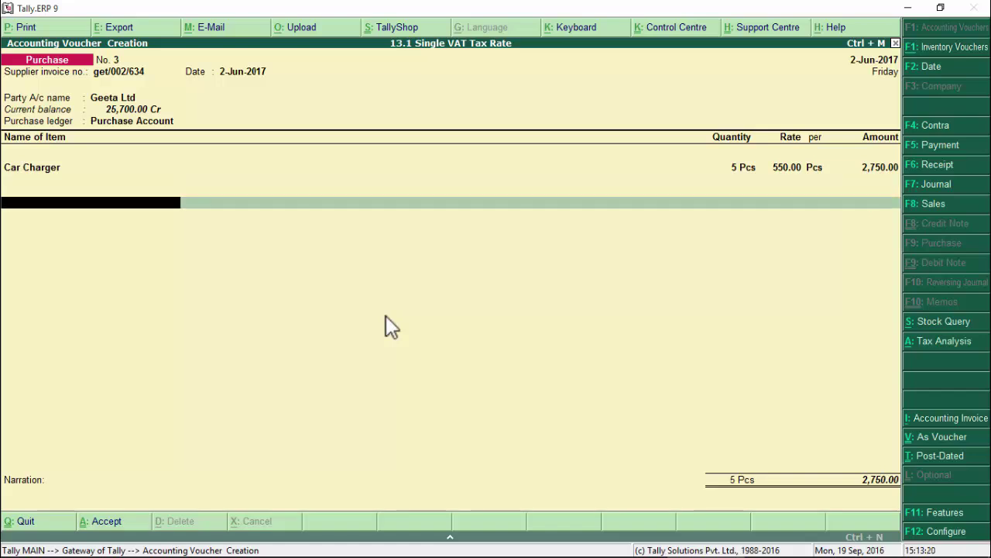
type("Vat")
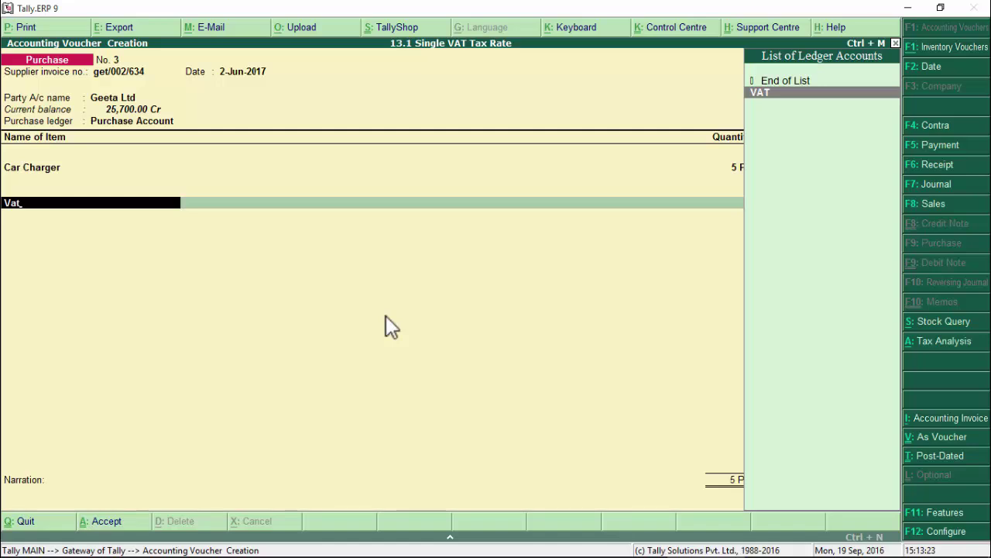
key("Return")
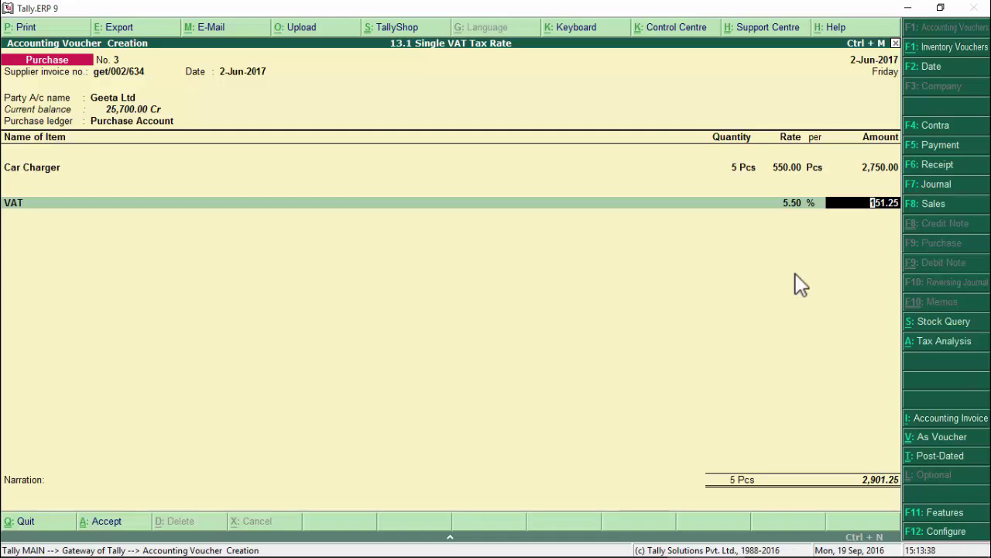
key("Return")
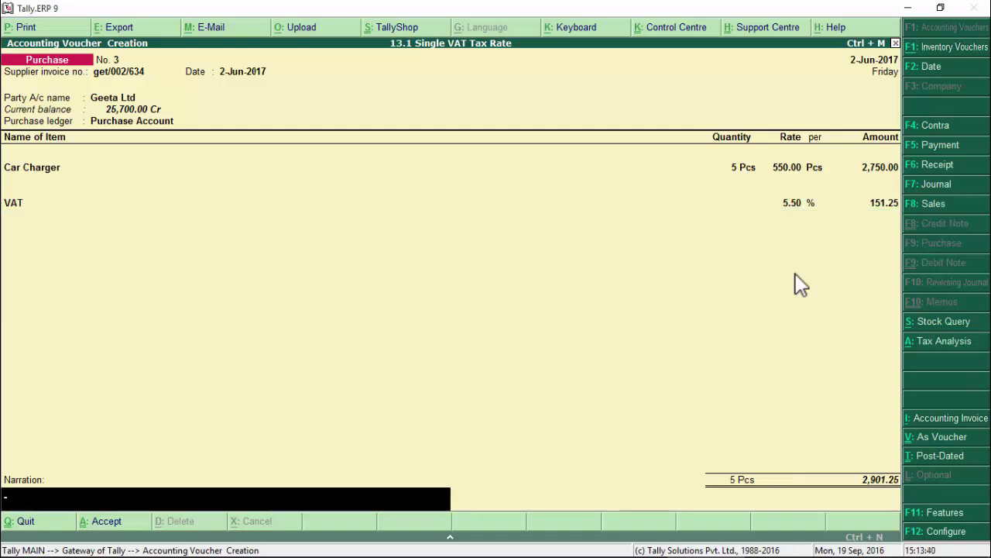
Enter the narration "being goods purcahsed" and save the Geeta Ltd purchase voucher
type("being goods purcahsed")
key("Return")
key("y")
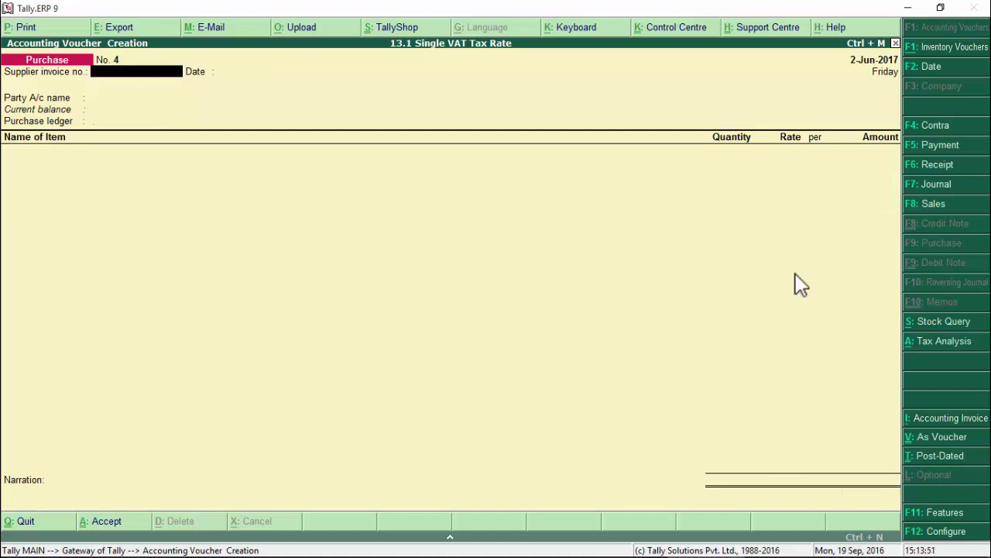
Check the third transaction on the exercise slide and set the new voucher's date to 4-6-2017
key("alt+Tab")
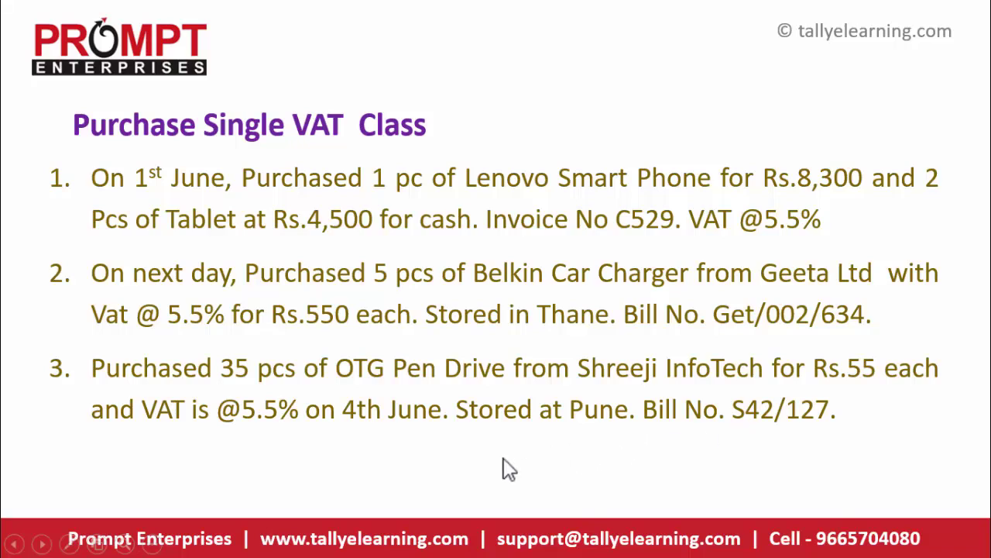
key("alt+Tab")
key("F2")
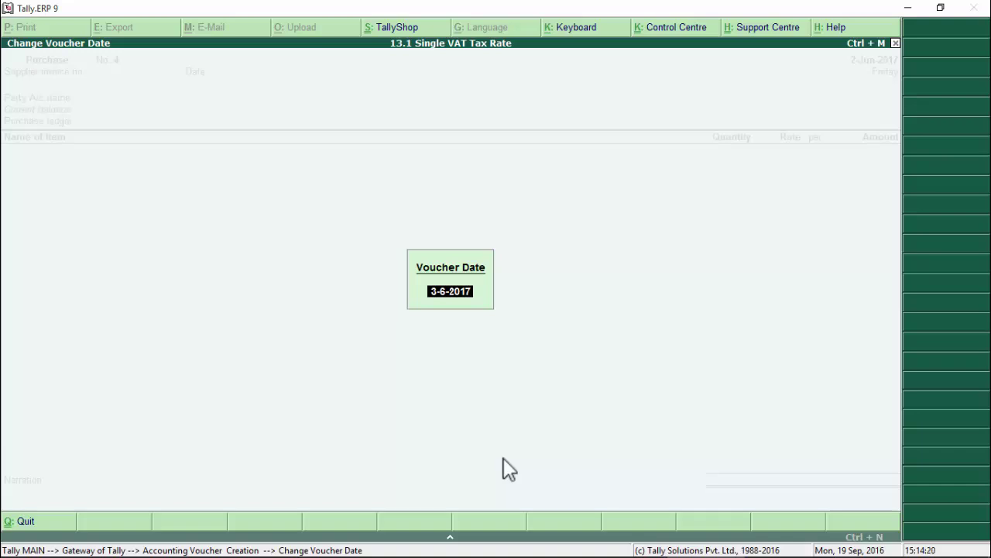
type("4/6")
key("Return")
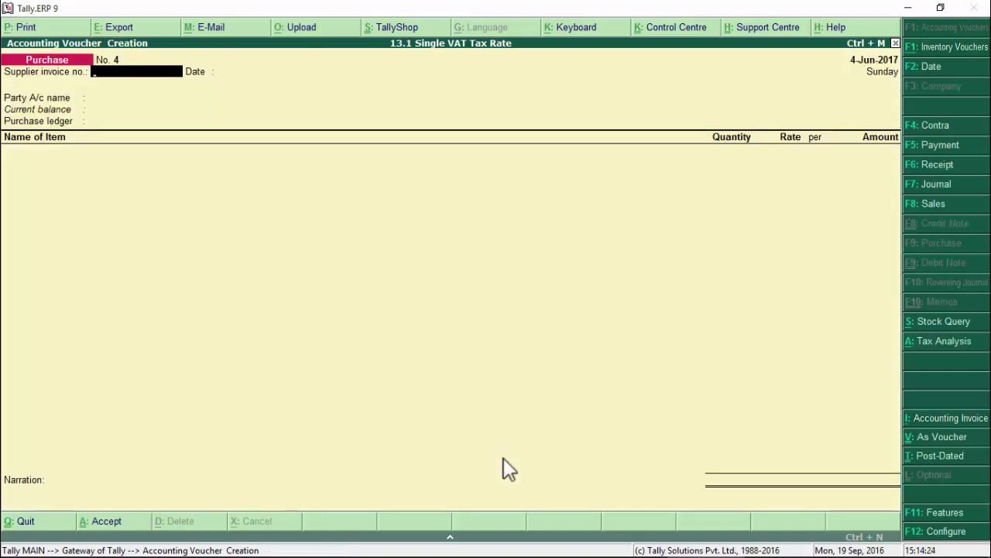
Check the bill number on the exercise slide and enter supplier invoice number s42/127 dated 4-Jun-2017
key("alt+Tab")
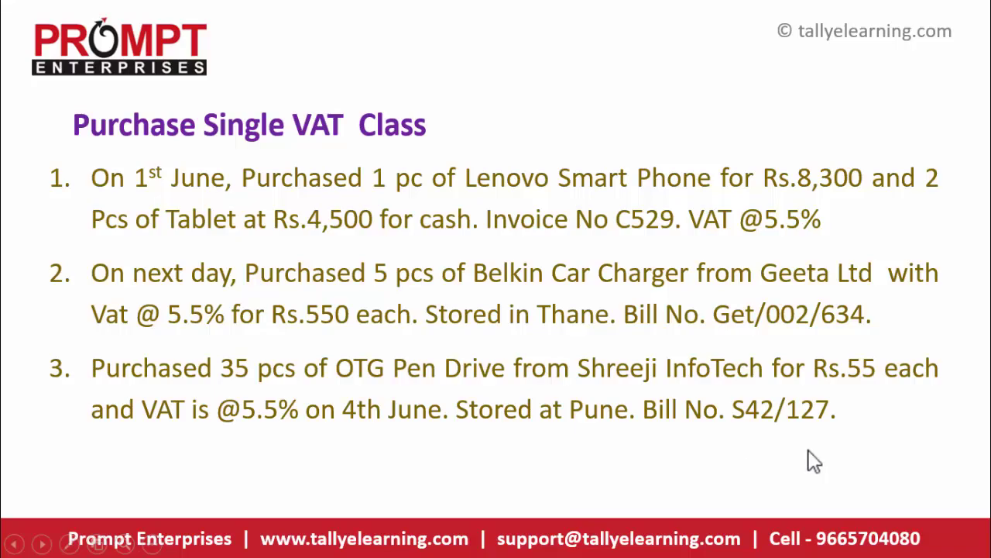
key("alt+Tab")
type("s")
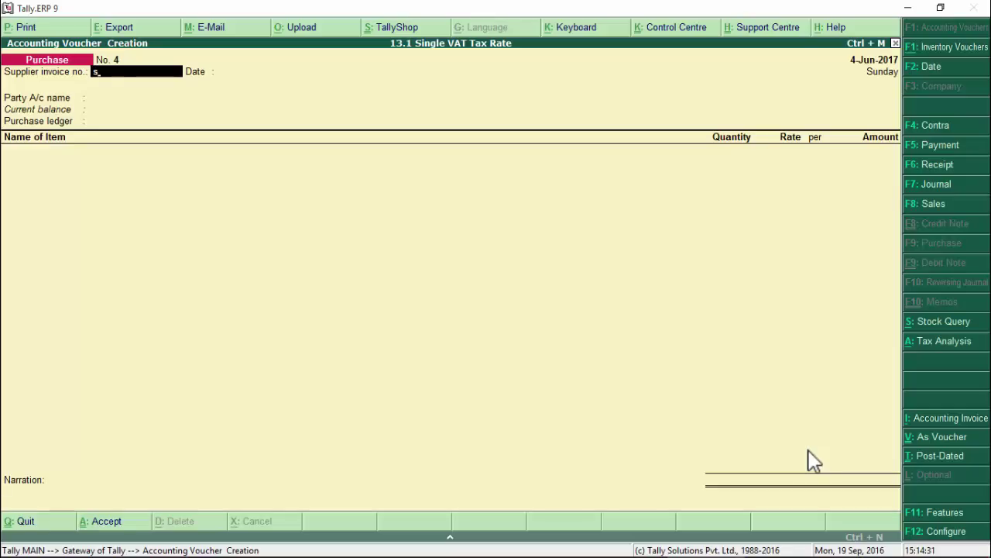
type("42/127")
key("Return")
key("Return")
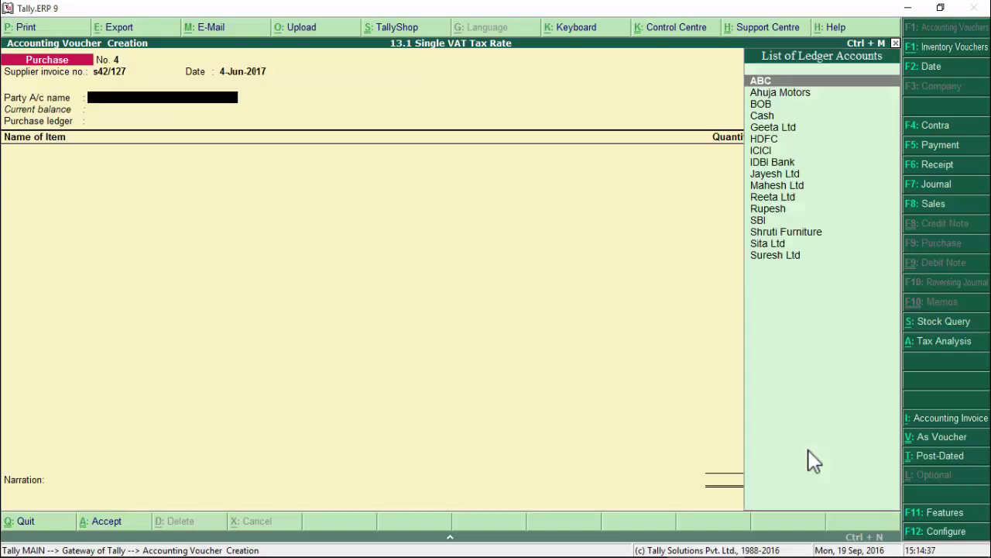
Create the party ledger Shreeji Infotech under Sundry Creditors from the voucher and accept its supplier details
type("Sh")
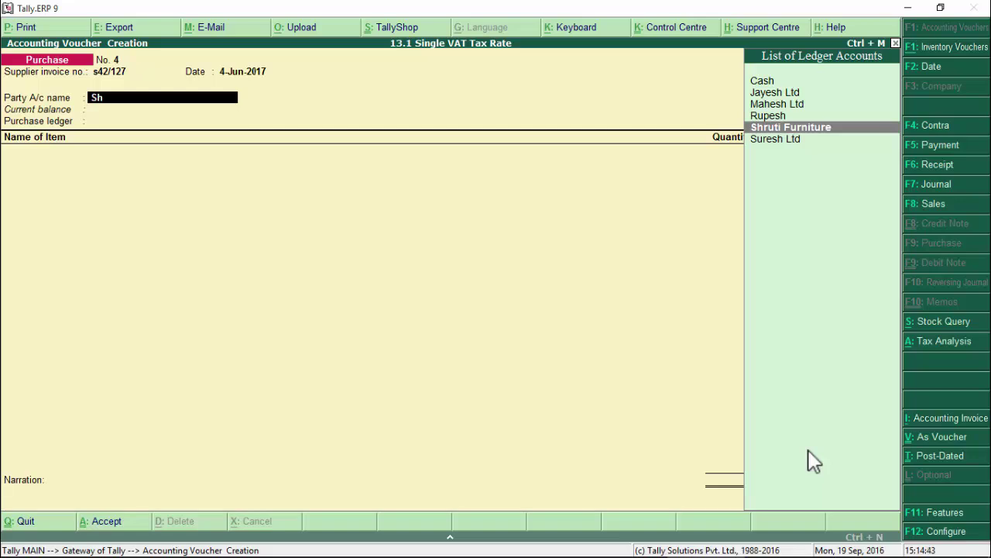
key("alt+c")
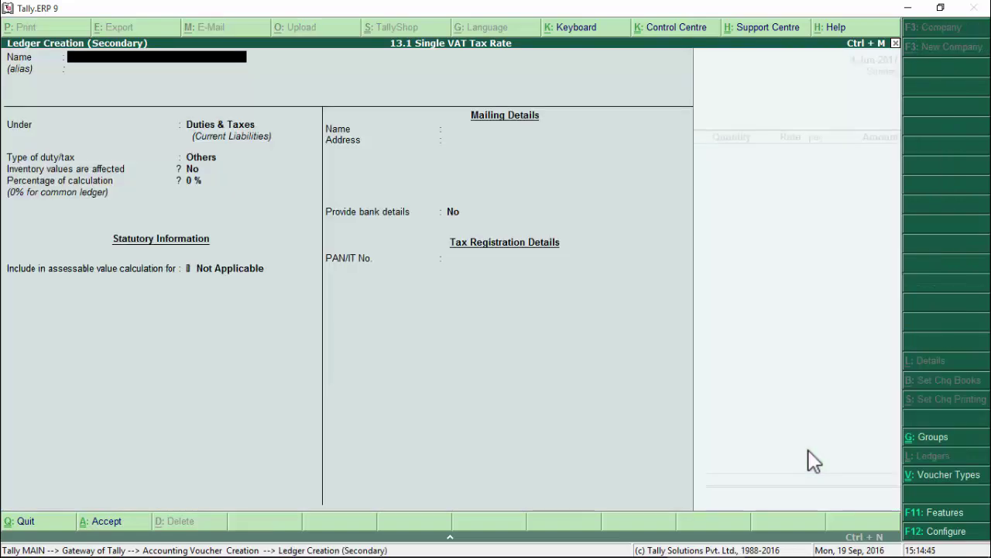
type("Shreeji Infotech")
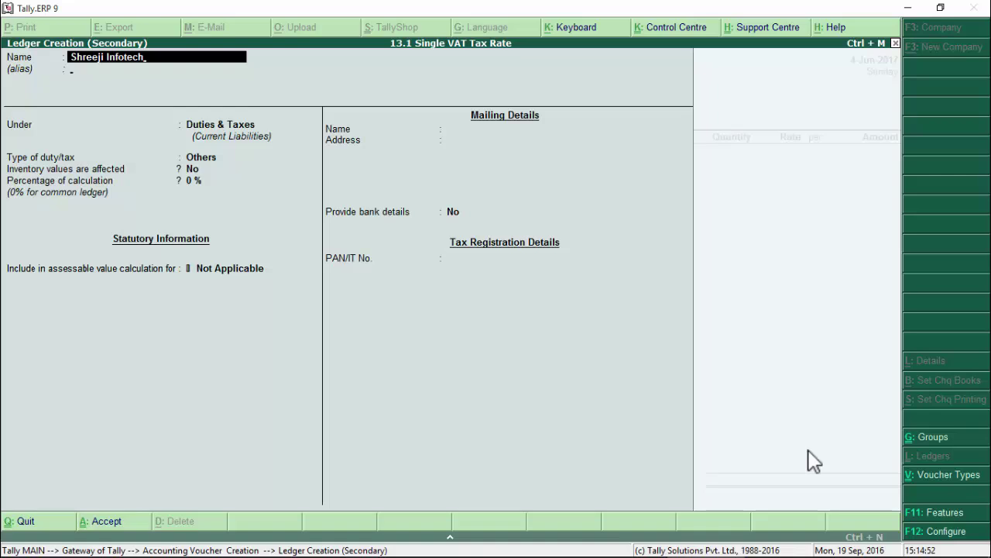
key("Return")
key("Return")
type("Sun")
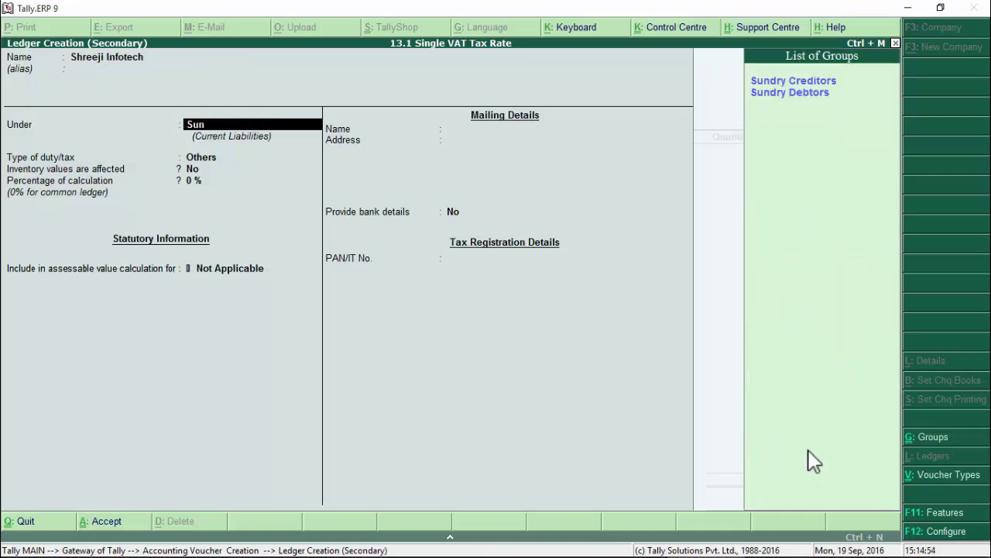
key("Return")
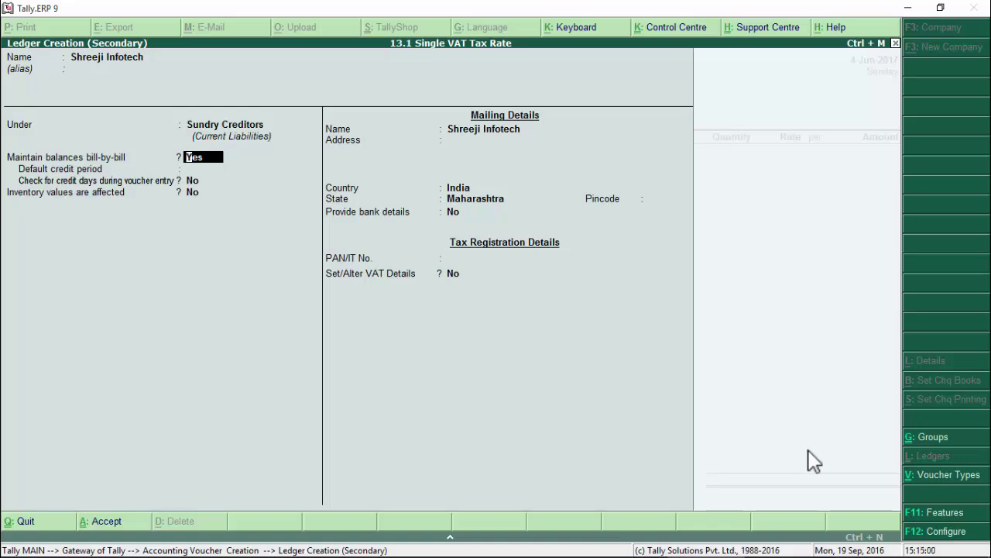
key("ctrl+a")
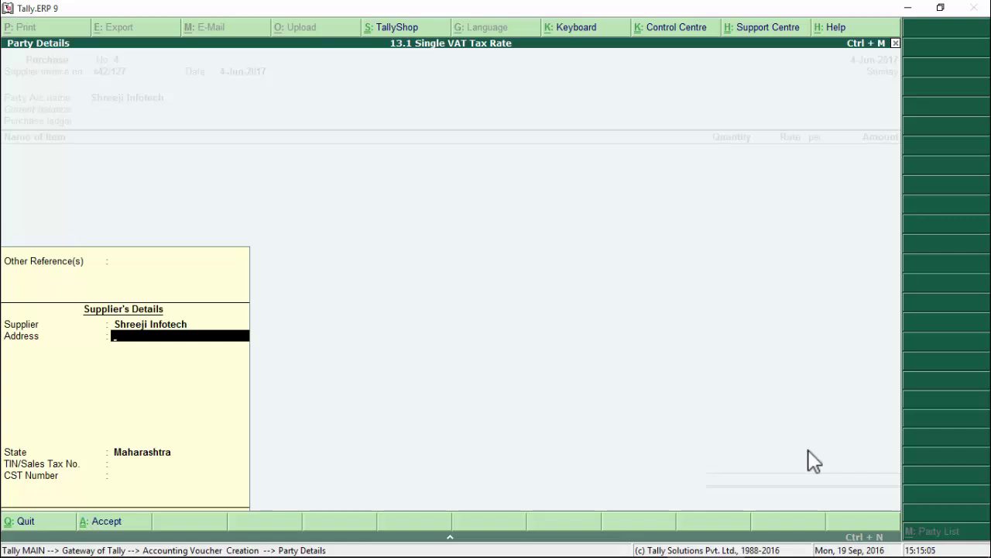
key("ctrl+a")
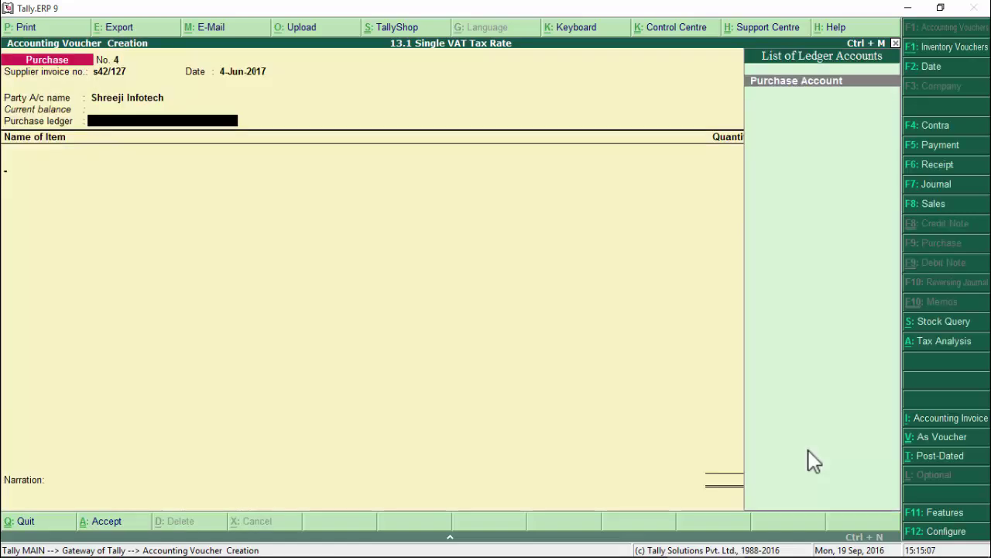
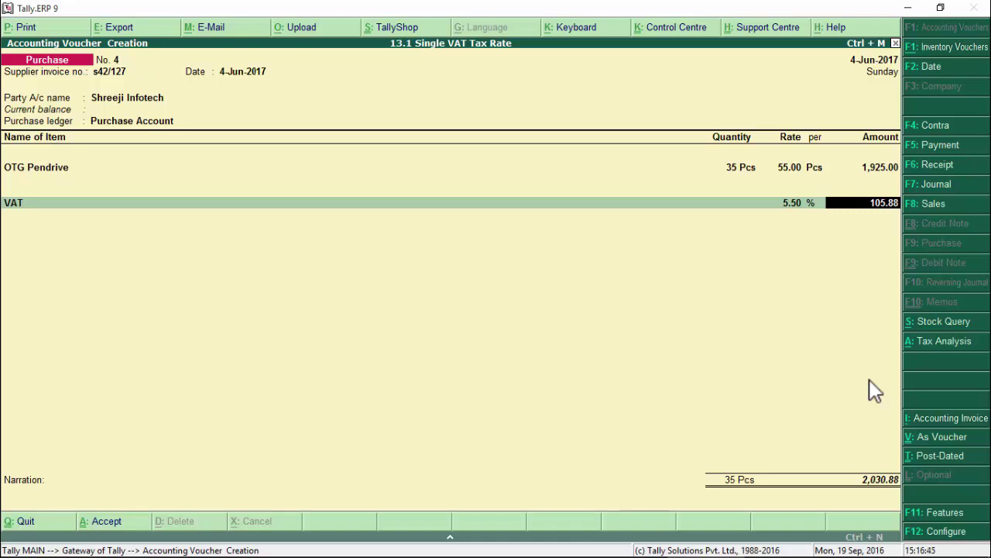
Enter the narration "Being goods purchased" and save the Shreeji Infotech purchase voucher
key("Return")
key("Return")
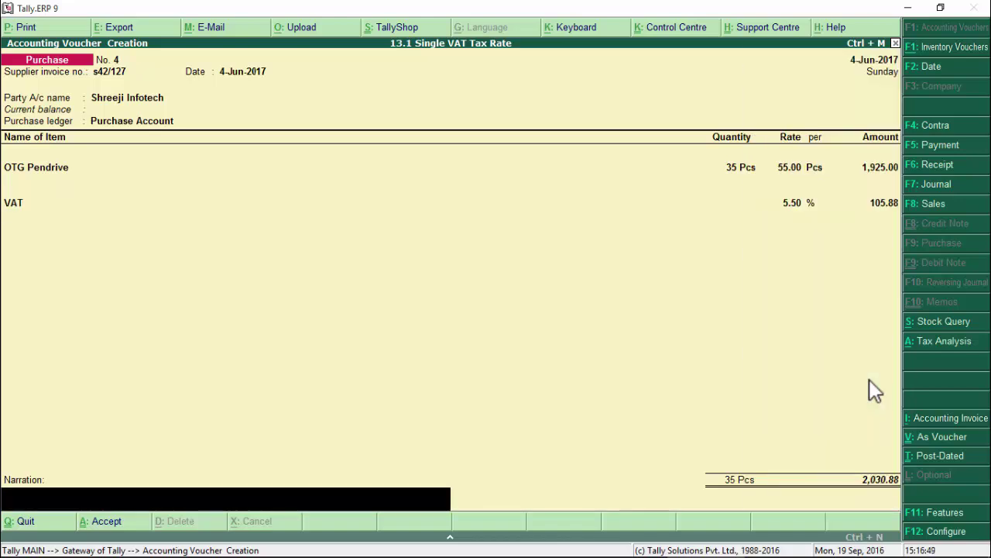
type("Being goods pur")
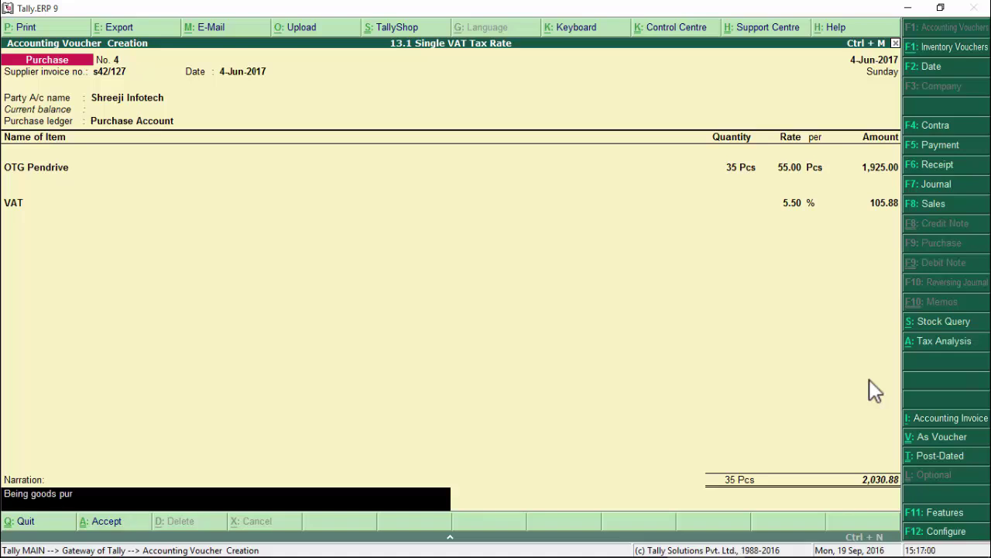
type("chased")
key("Return")
key("y")
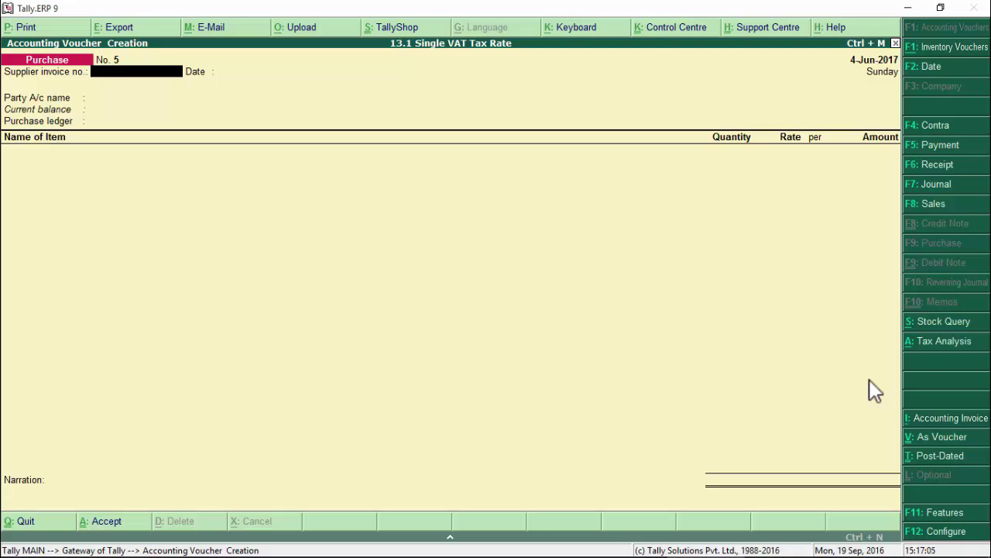
Check the fourth transaction on the exercise slide and set the new purchase voucher's date to 5-6-2017
key("alt+Tab")
left_click(869, 379)
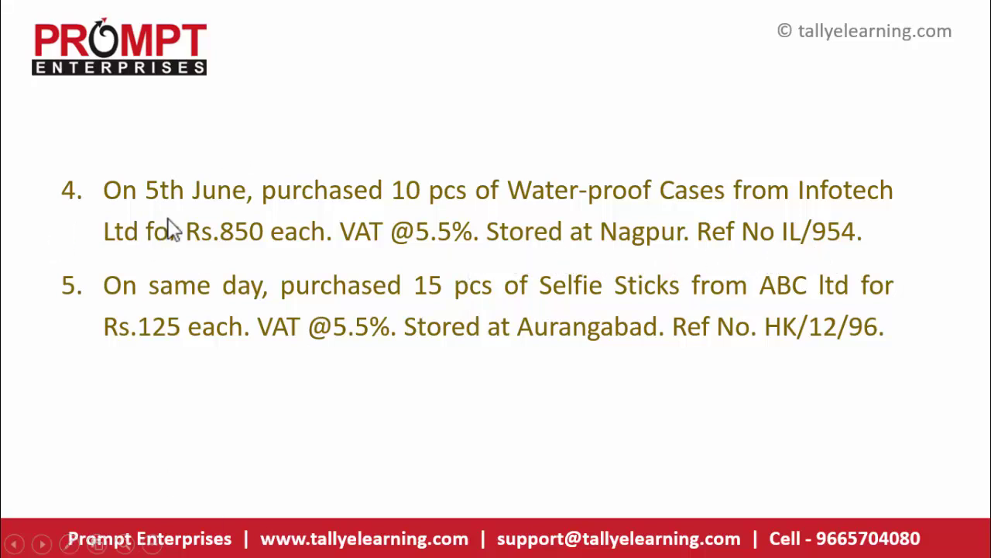
key("alt+Tab")
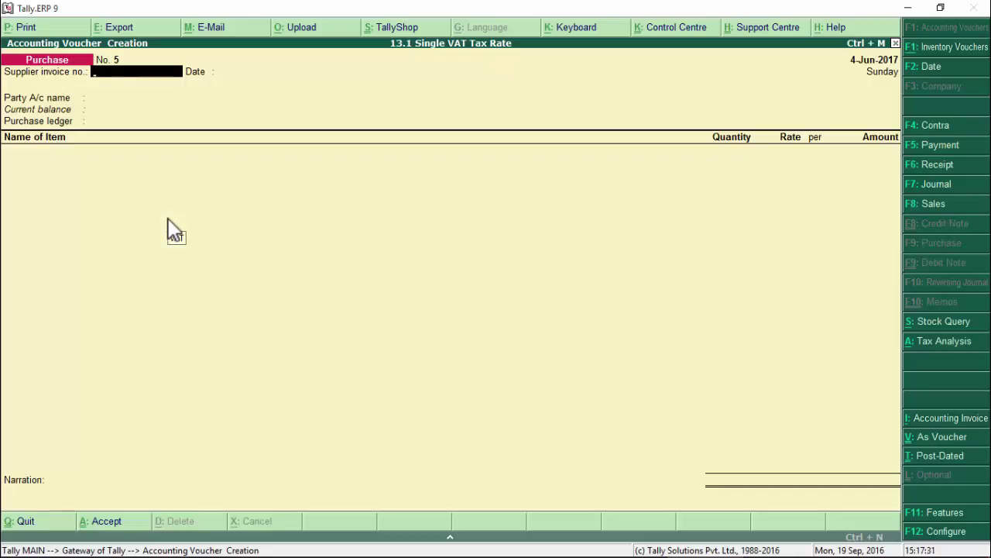
key("F2")
type("5-6-2017")
key("Return")
Check the reference number on the exercise slide and enter supplier invoice number il/954 dated 5-Jun-2017
key("alt+Tab")
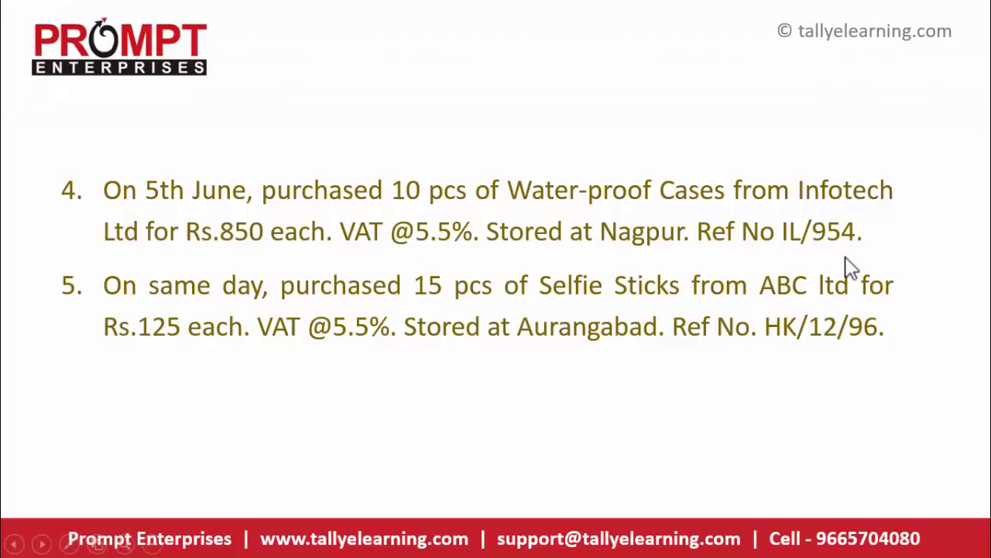
key("alt+Tab")
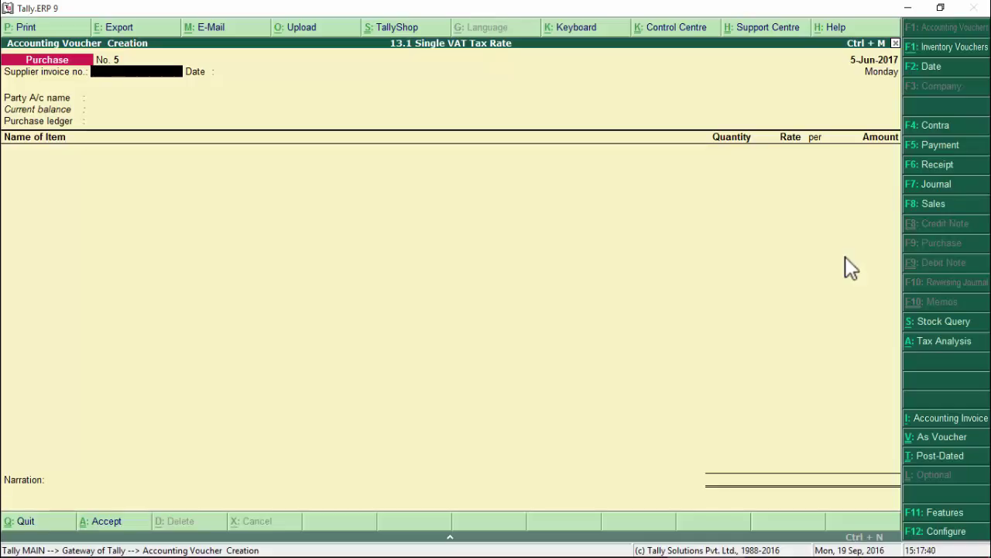
type("1")
type("/9")
type("54")
key("Return")
key("Return")
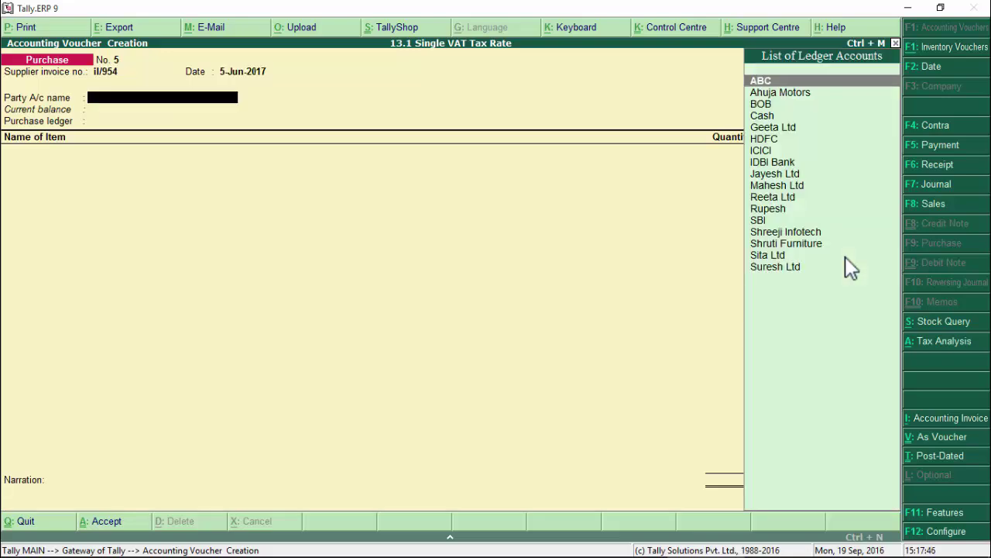
Create the party ledger Infotech Ltd under Sundry Creditors from the voucher, accepting its supplier details, and select Purchase Account as the purchase ledger
key("alt+Tab")
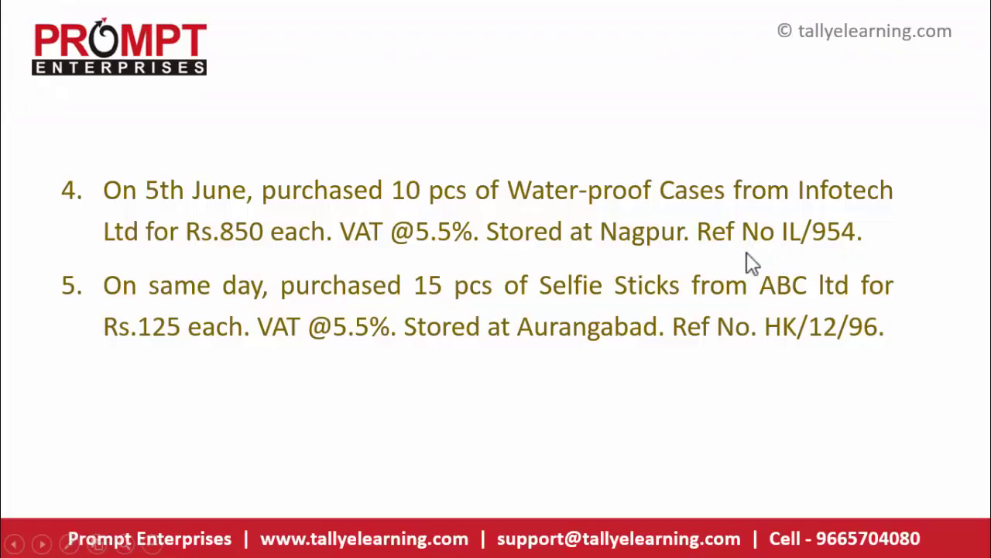
key("alt+Tab")
type("I")
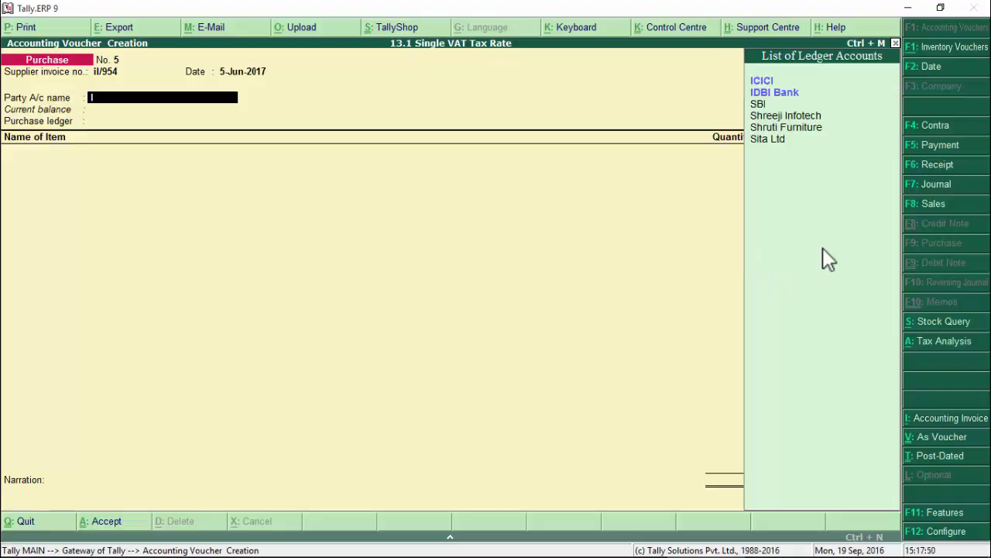
type("nfotech")
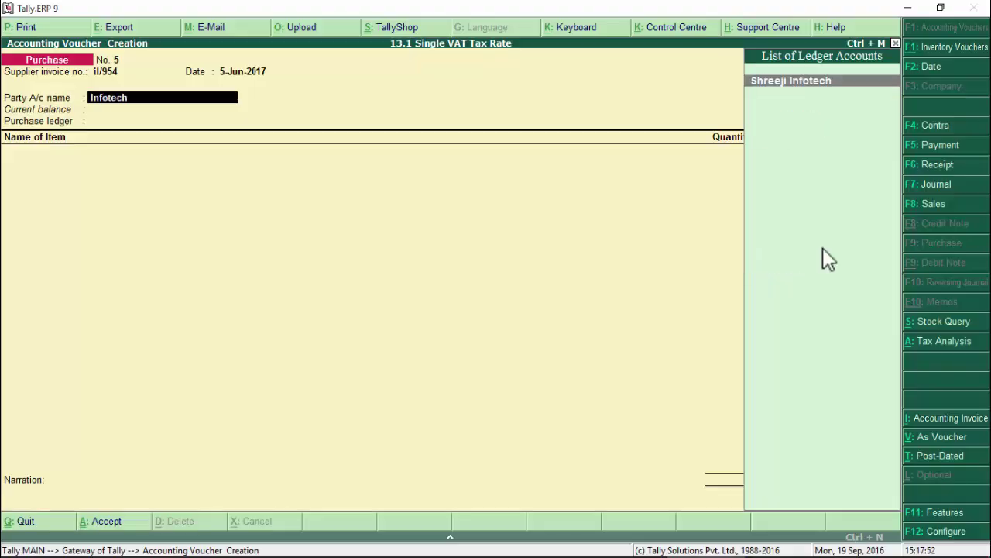
key("alt+c")
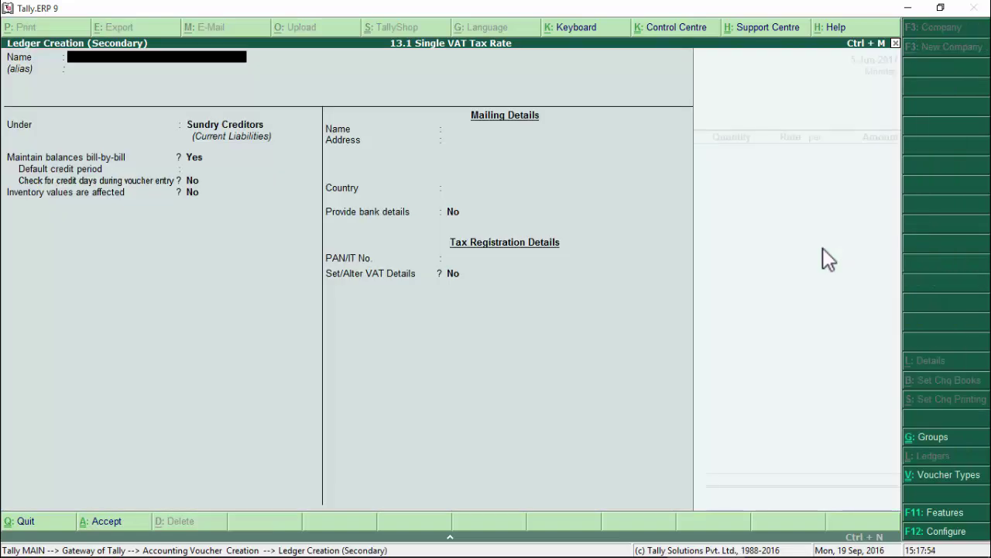
type("Infotech Ltd")
key("Return")
key("Return")
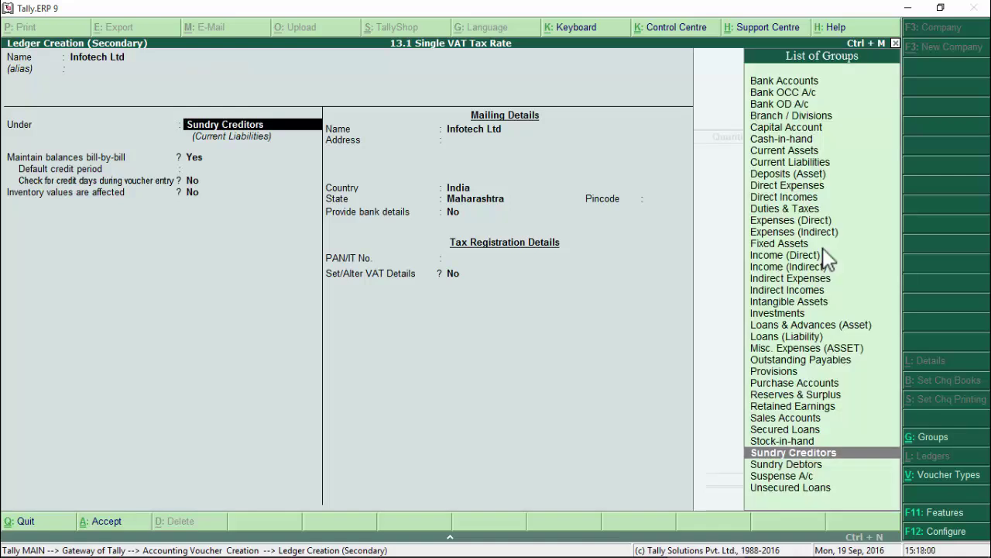
key("Return")
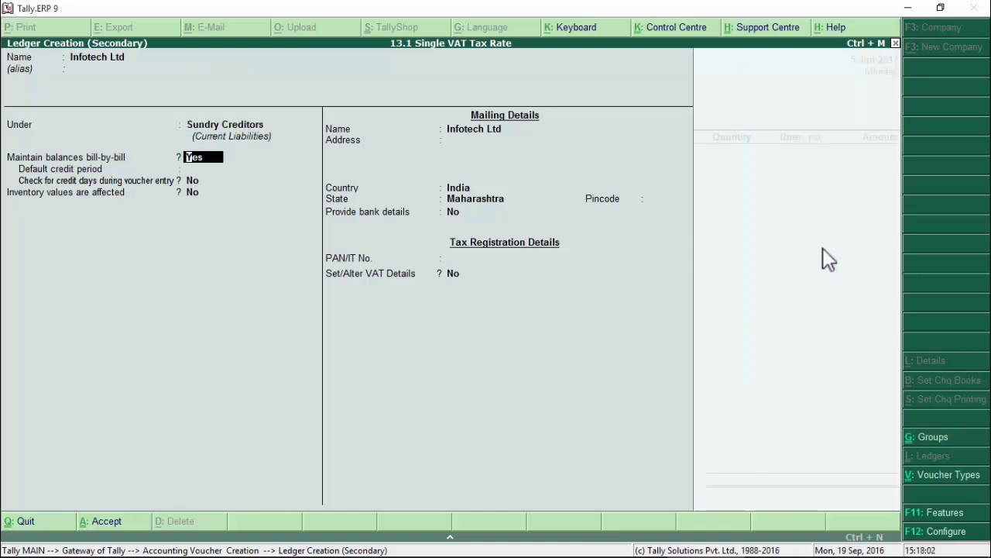
key("ctrl+a")
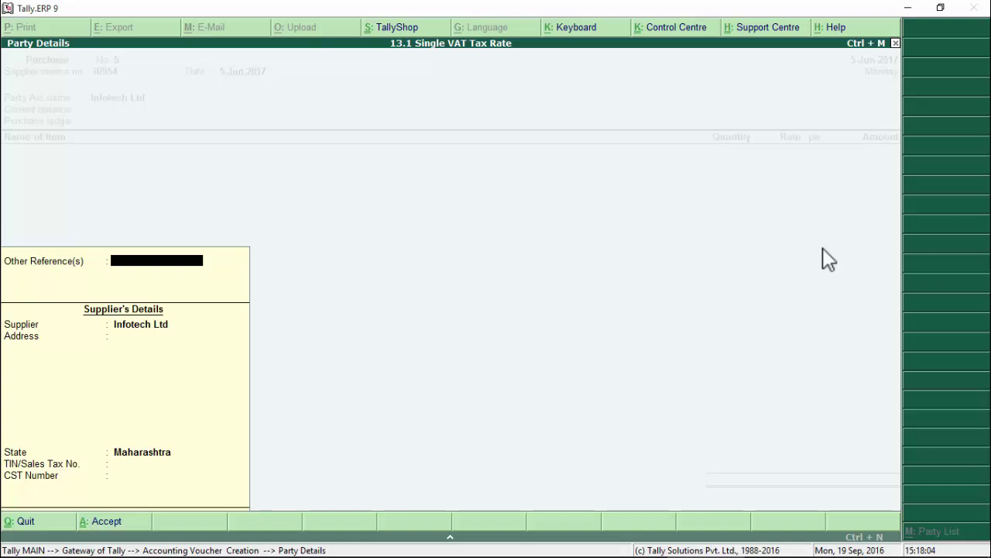
key("Return")
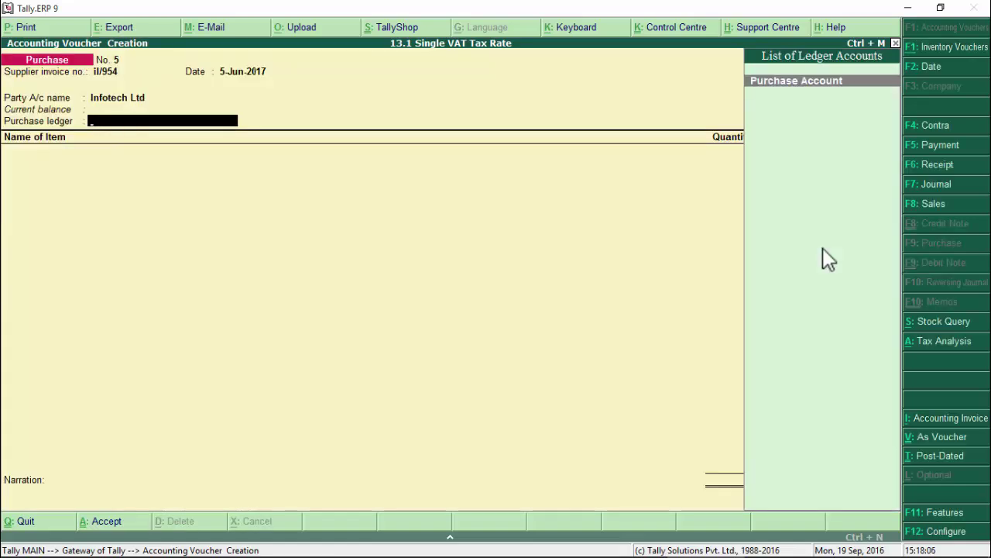
key("Return")
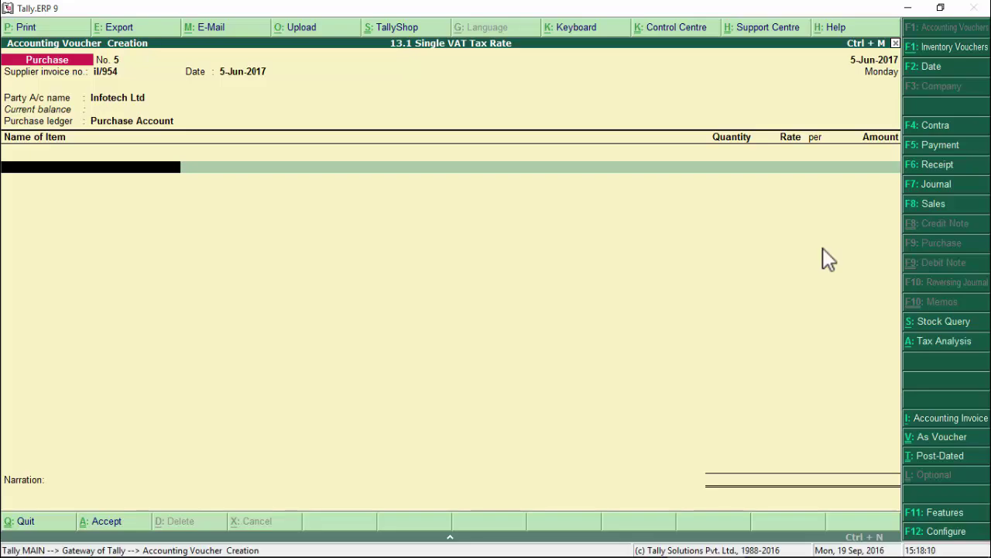
Check the purchased item on the exercise slide and begin a new stock item named Water Proof Cases from the voucher
key("alt+Tab")
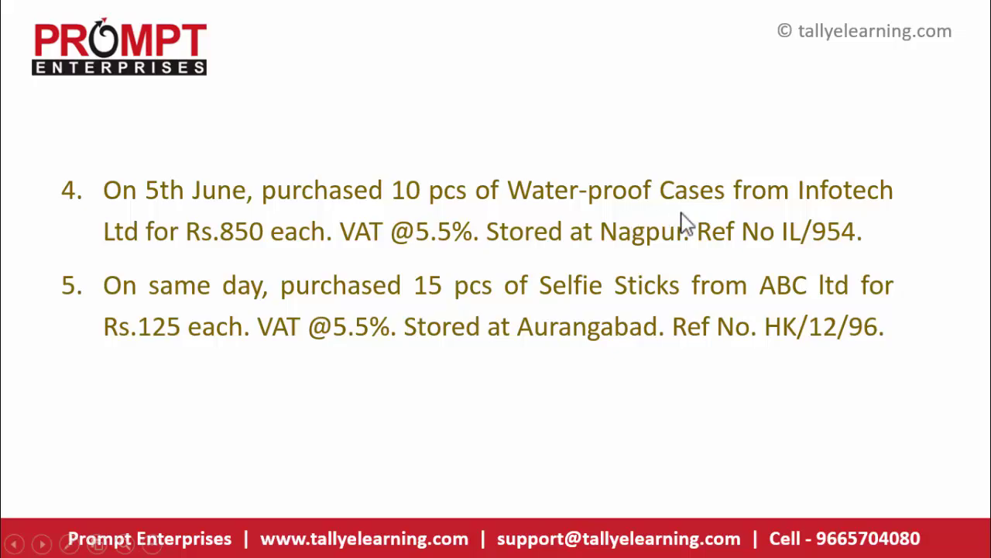
key("alt+Tab")
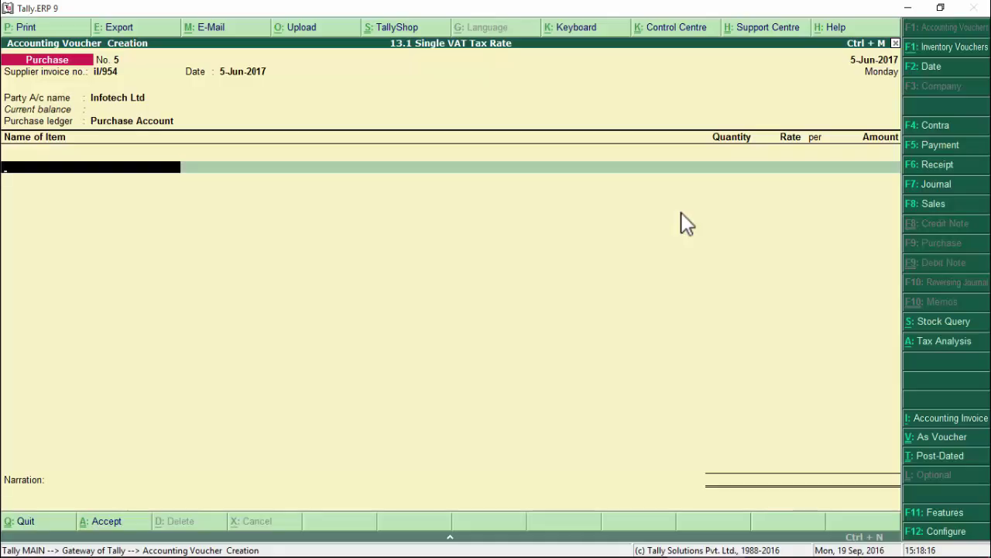
type("A")
key("Return")
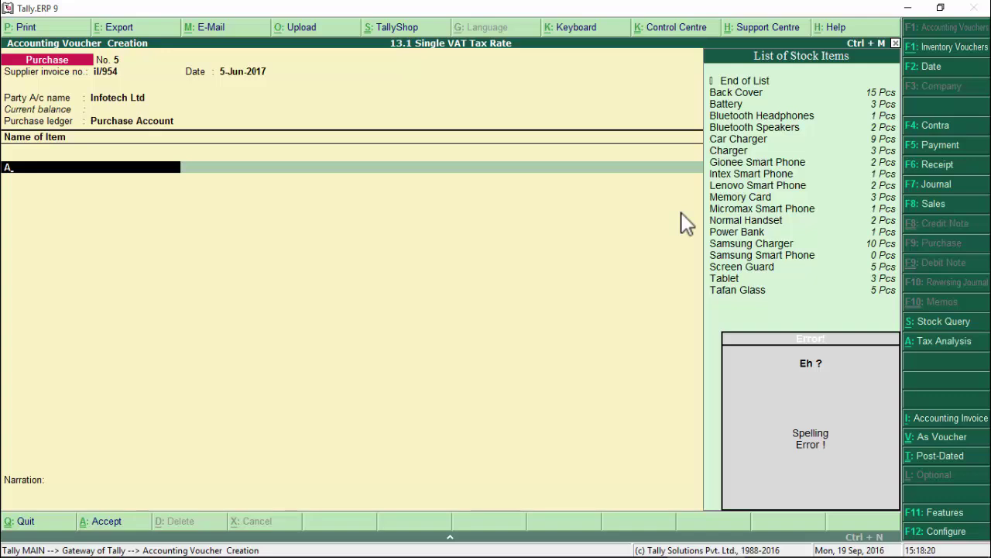
key("alt+c")
key("alt+c")
type("Wete")
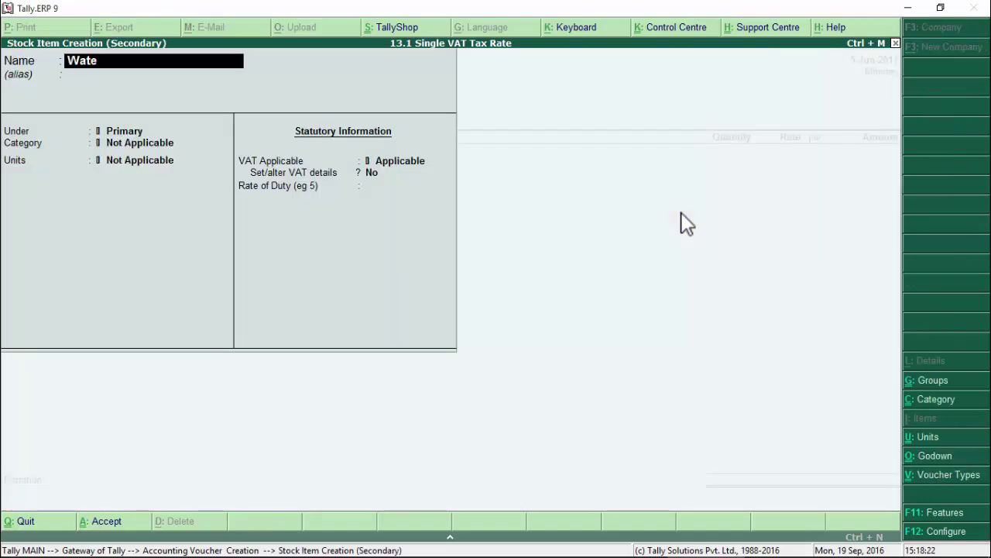
type("r Proof")
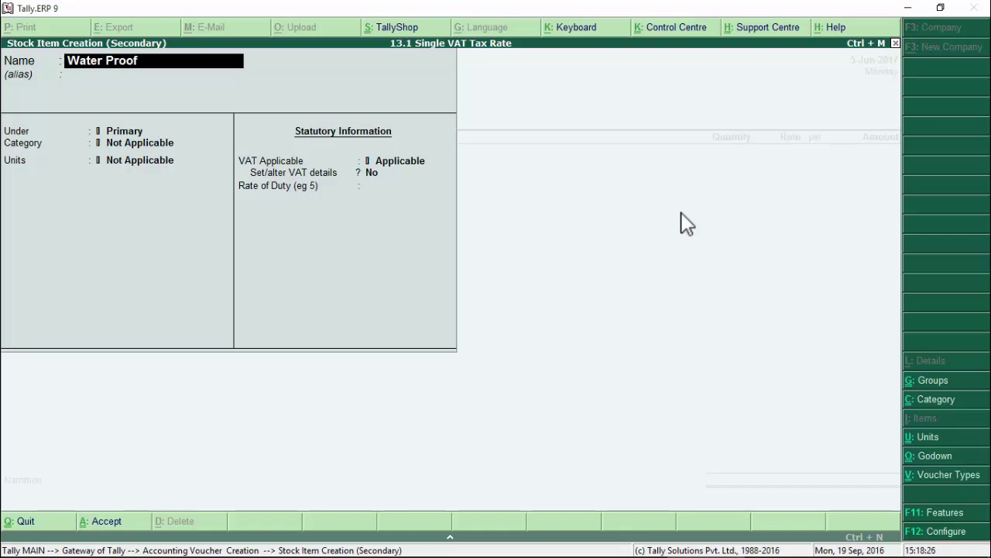
type(" CAse")
key("BackSpace")
key("BackSpace")
key("BackSpace")
type("ases")
key("Return")
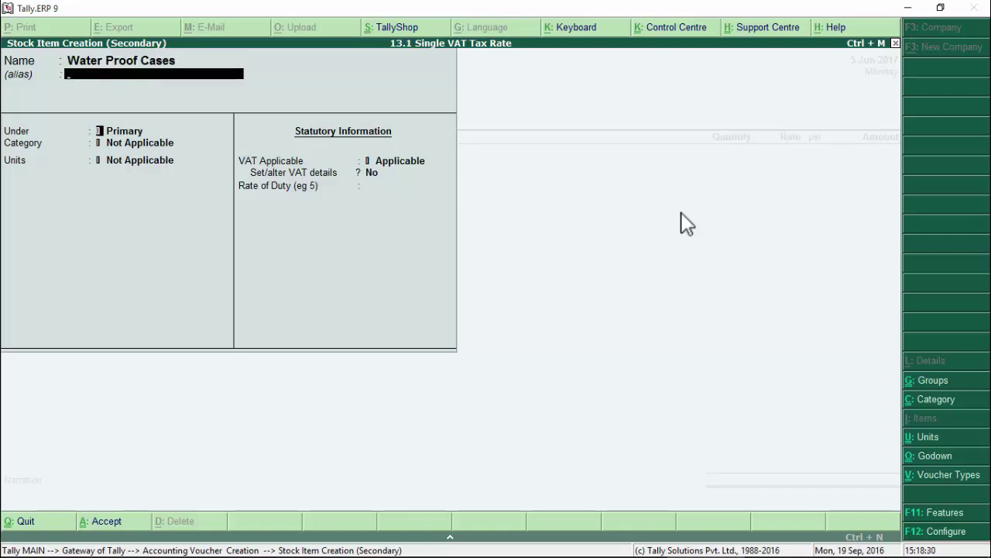
Keep the stock item under Primary, set its category to Accessories and units to Pcs, and save it
key("Return")
key("Return")
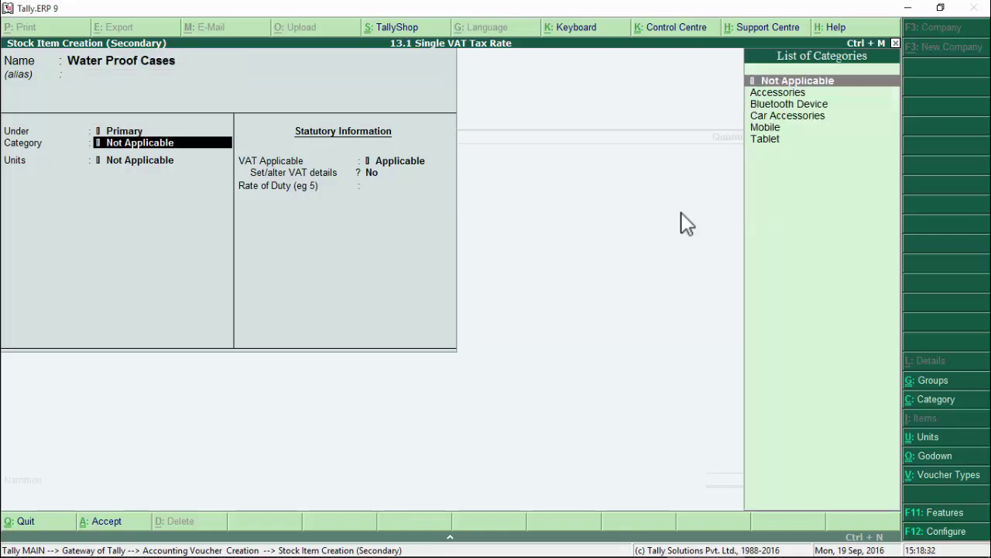
key("Down")
key("Return")
key("Down")
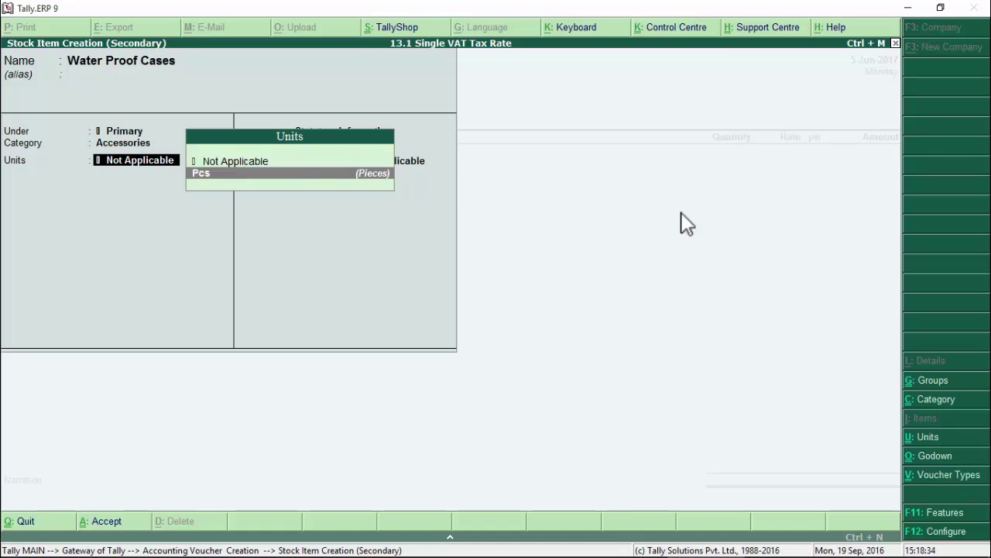
key("Return")
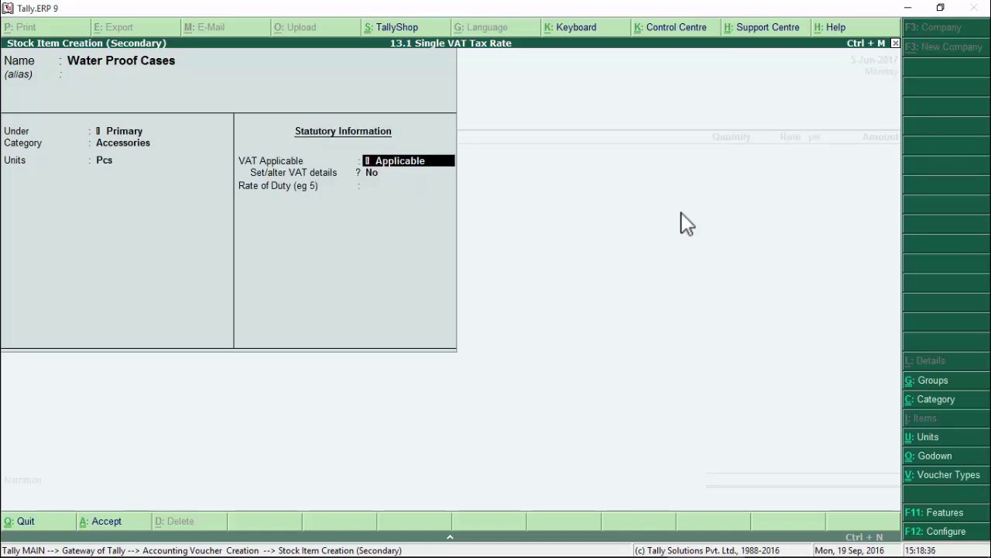
key("ctrl+a")
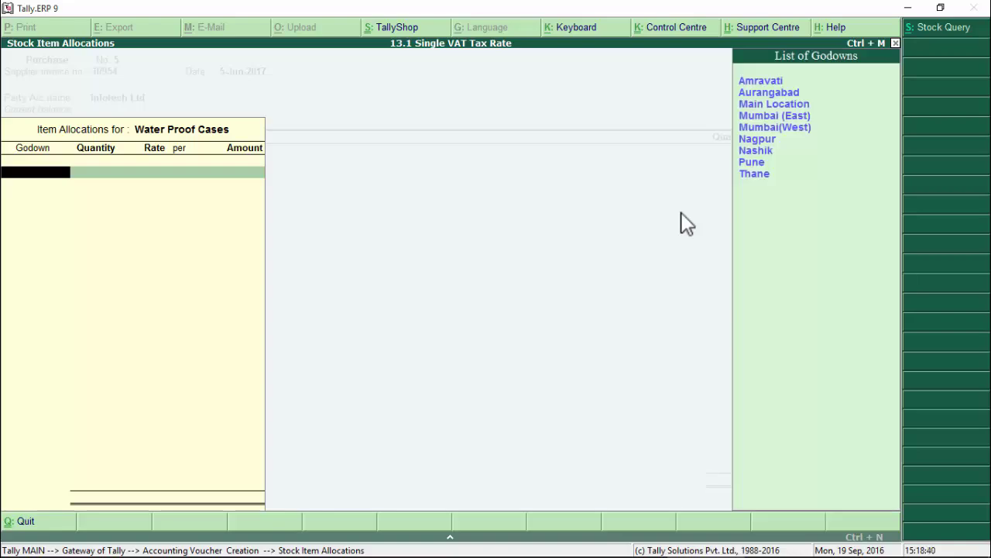
Check the storage location on the exercise slide and allocate the Water Proof Cases to the Nagpur godown
key("alt+Tab")
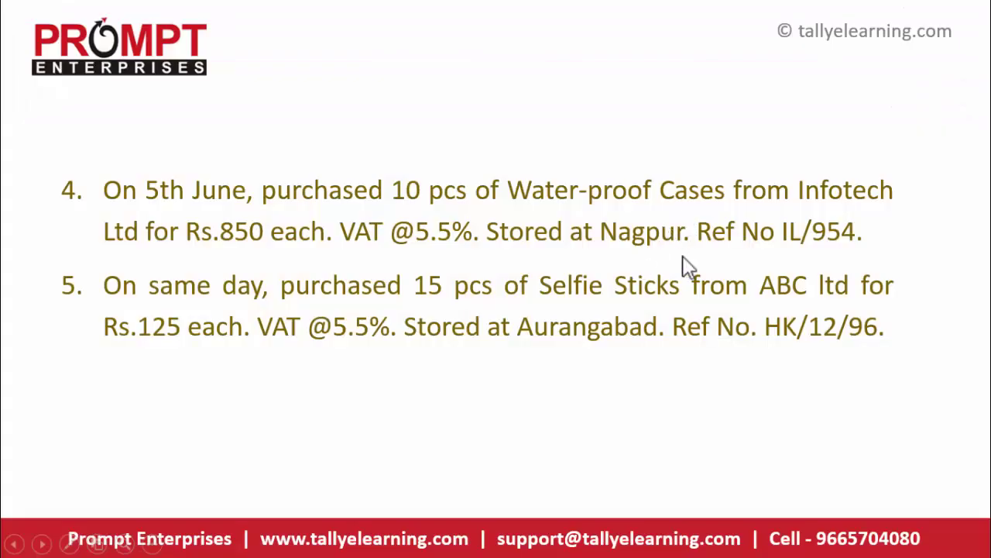
key("alt+Tab")
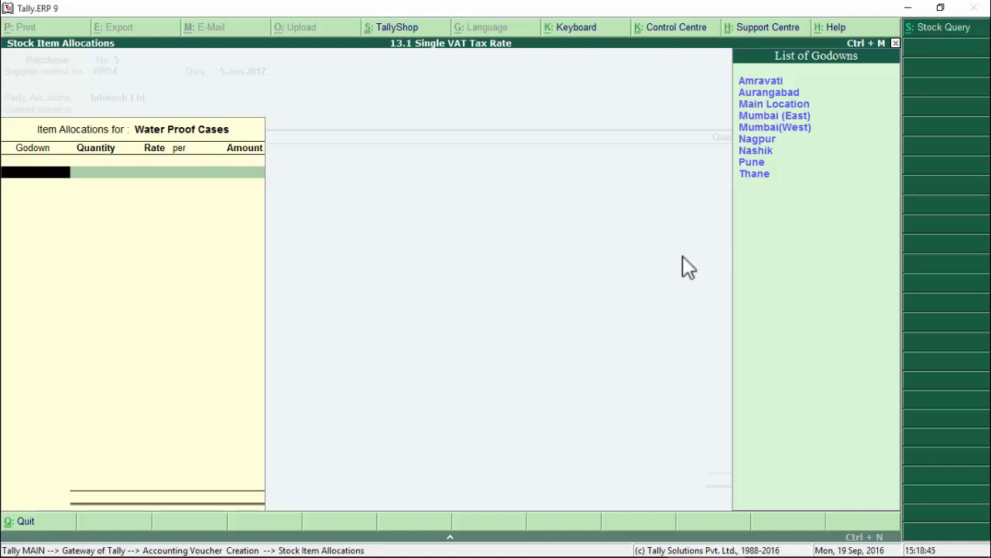
type("Na")
key("Return")
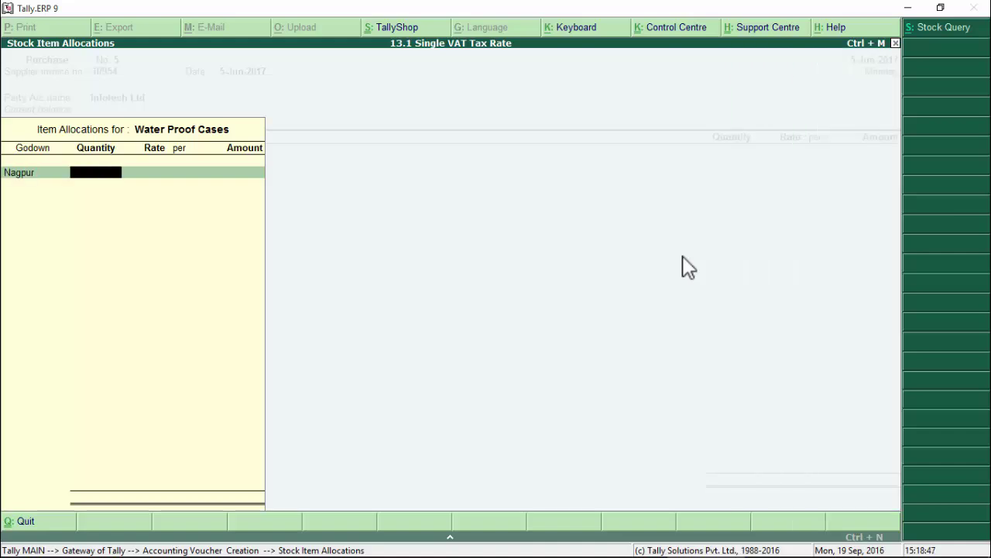
Check the quantity and price on the exercise slide and complete the Water Proof Cases allocation with 10 Pcs at a rate of 850 per Pcs
key("alt+Tab")
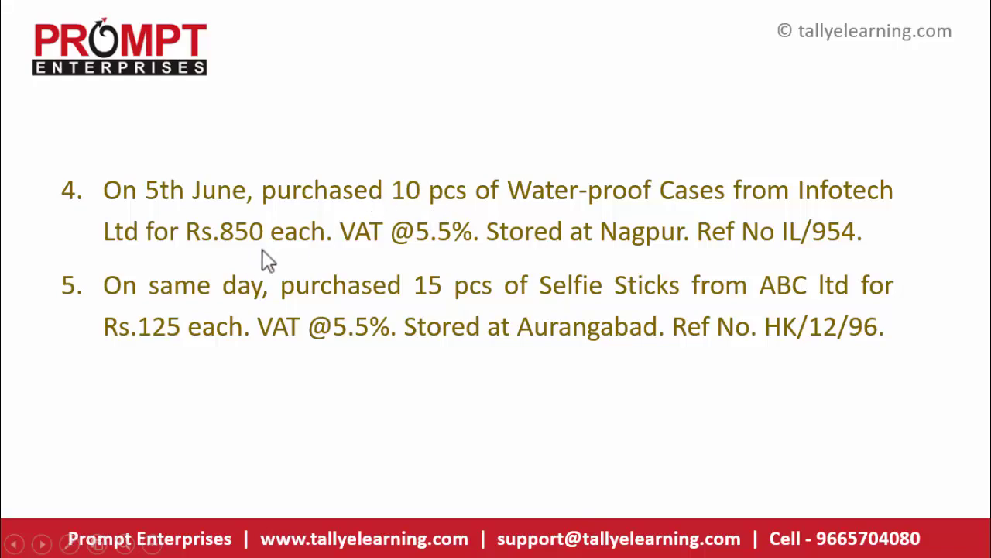
key("alt+Tab")
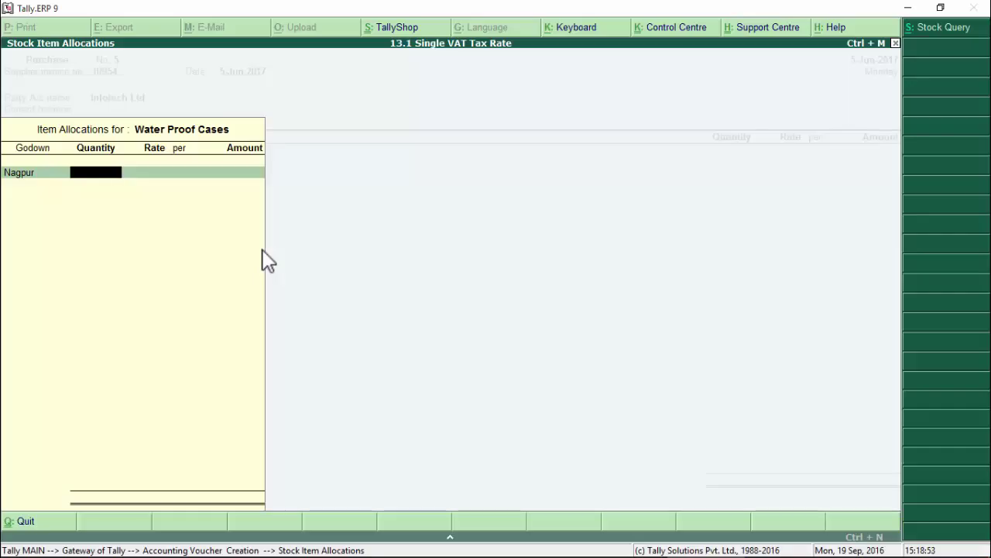
type("10")
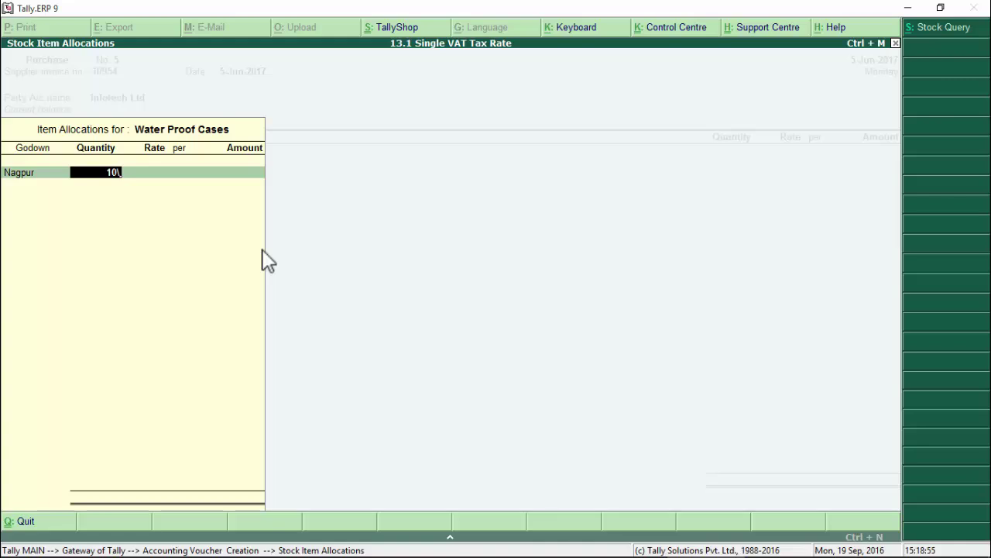
key("Return")
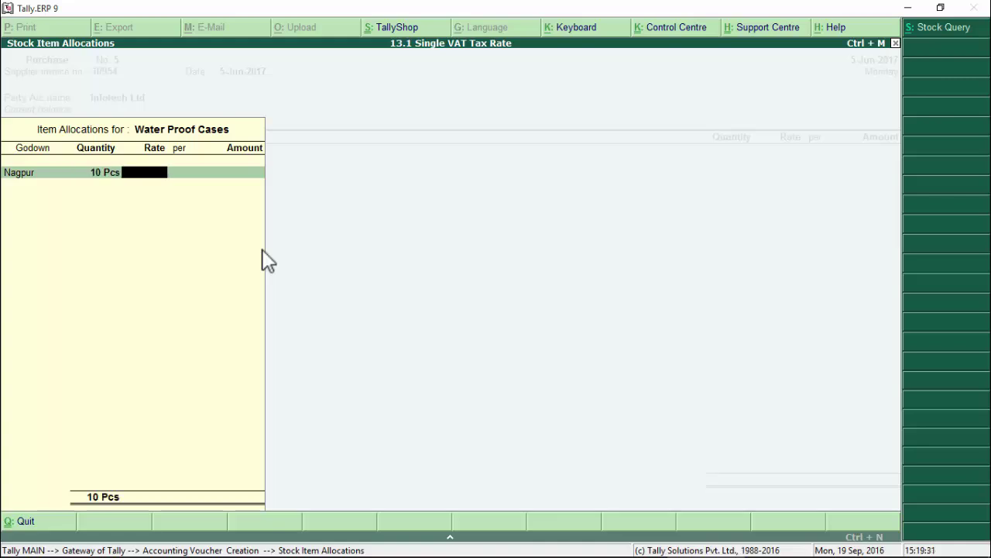
type("850")
key("Return")
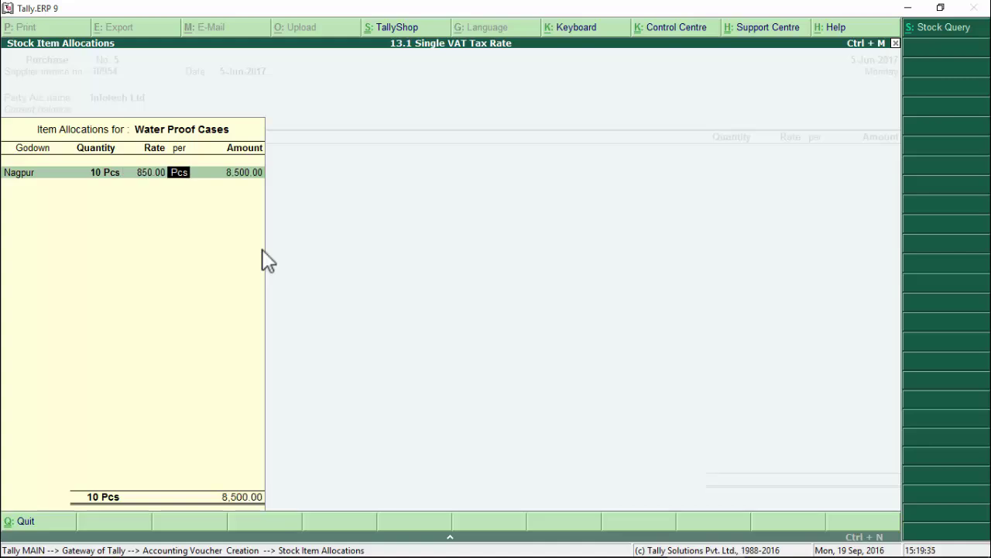
key("Return")
key("Return")
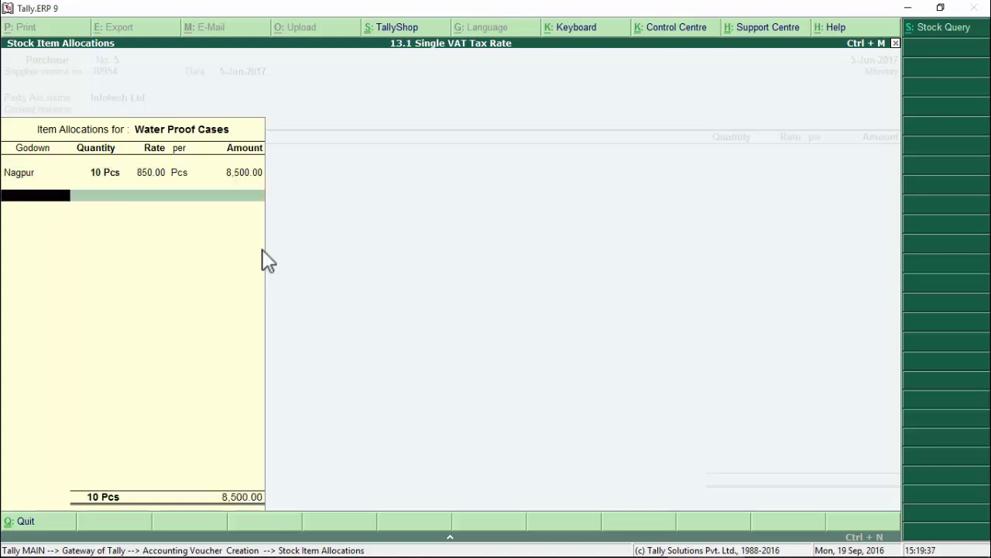
key("Return")
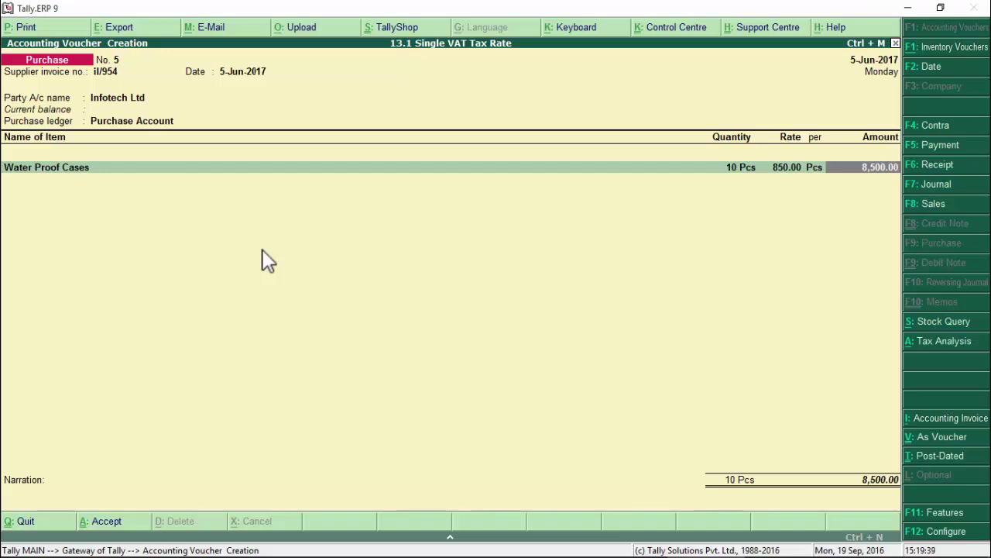
key("Return")
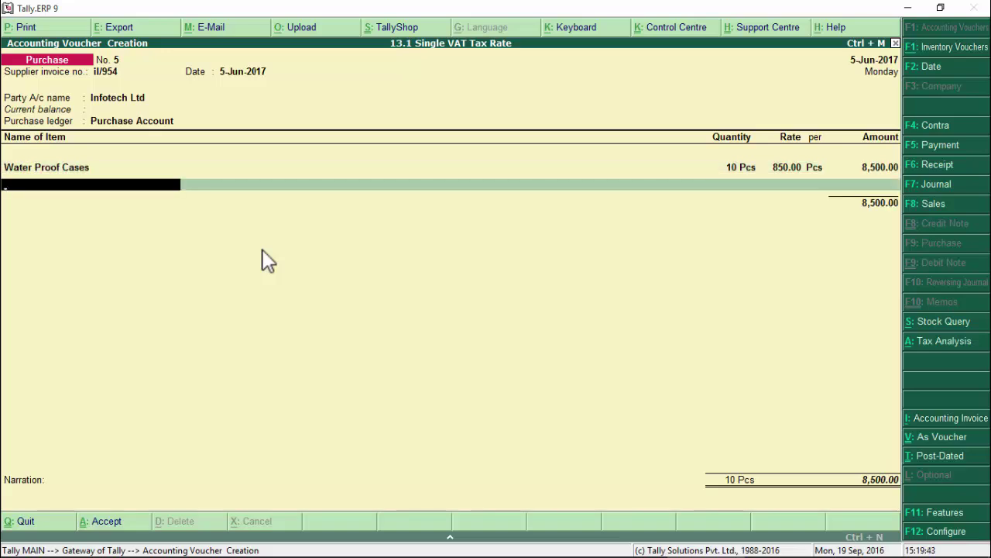
Add the VAT ledger below the item and save the purchase voucher with the narration "being goods purchased"
key("Return")
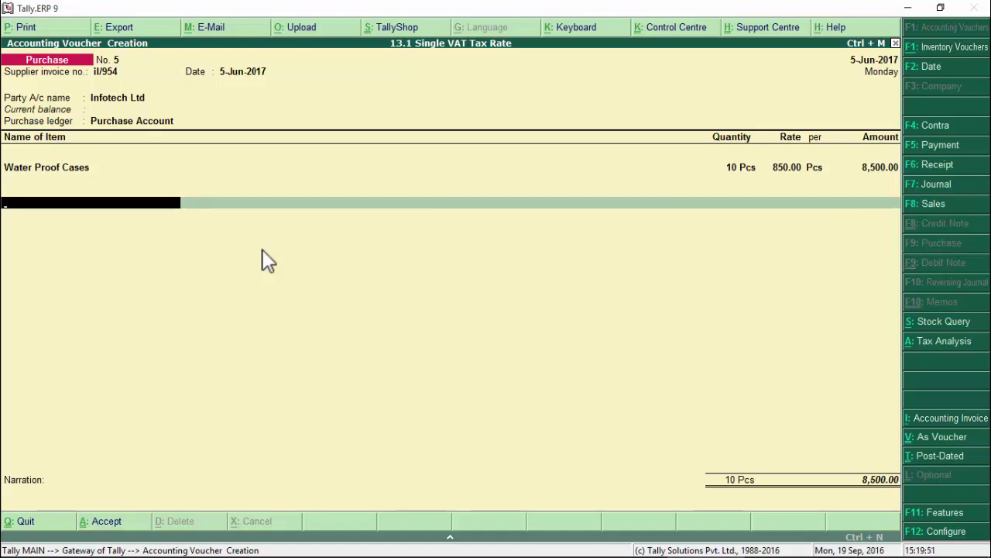
type("V")
key("Return")
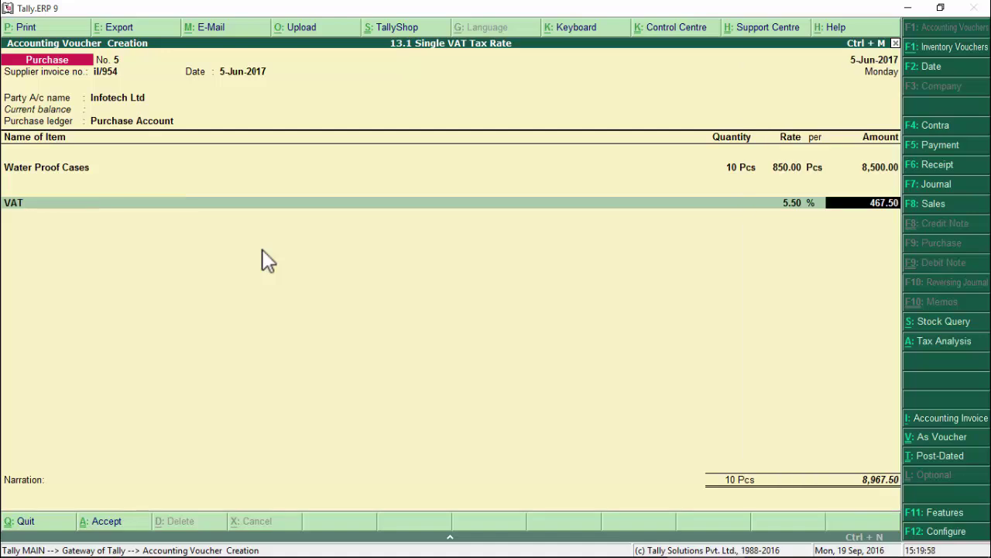
key("Return")
key("Return")
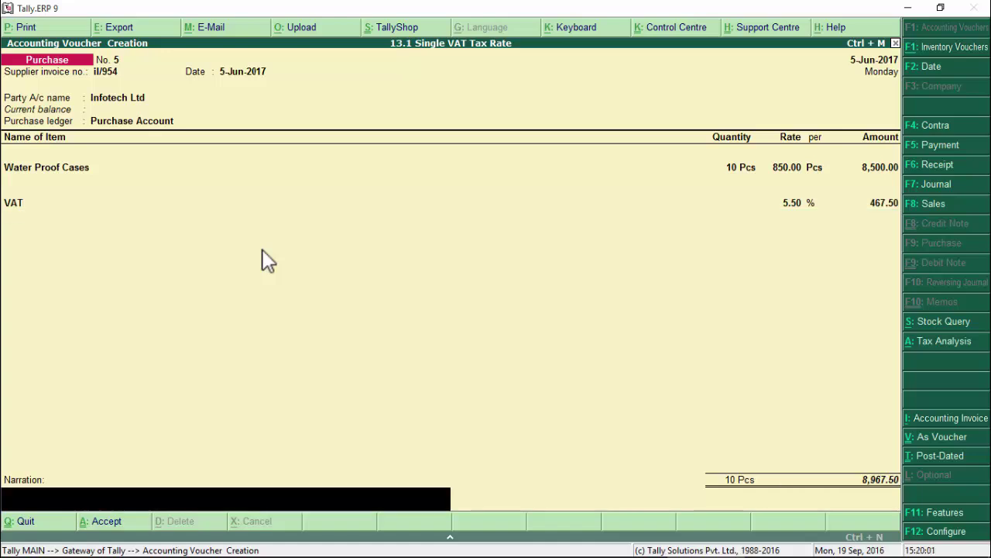
type("being goods purchased")
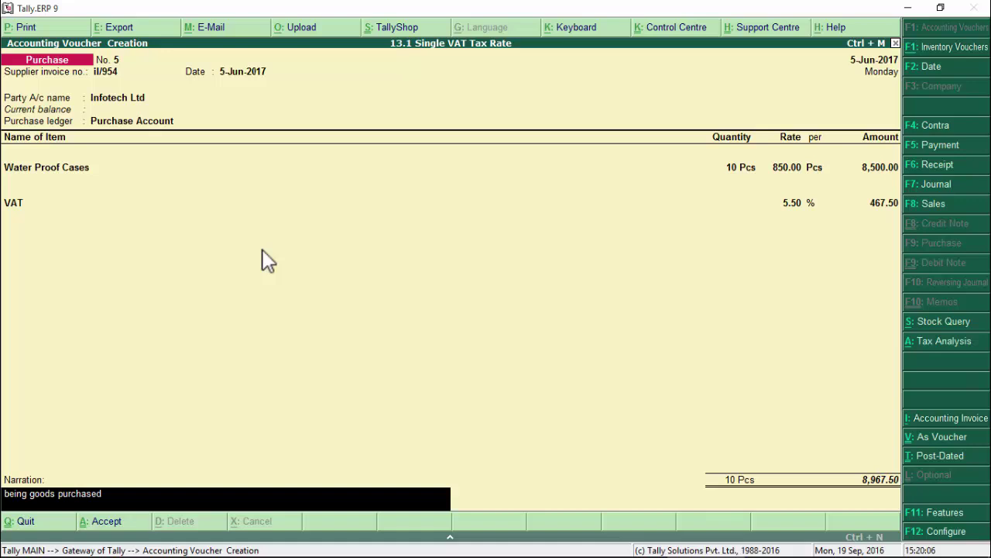
key("Return")
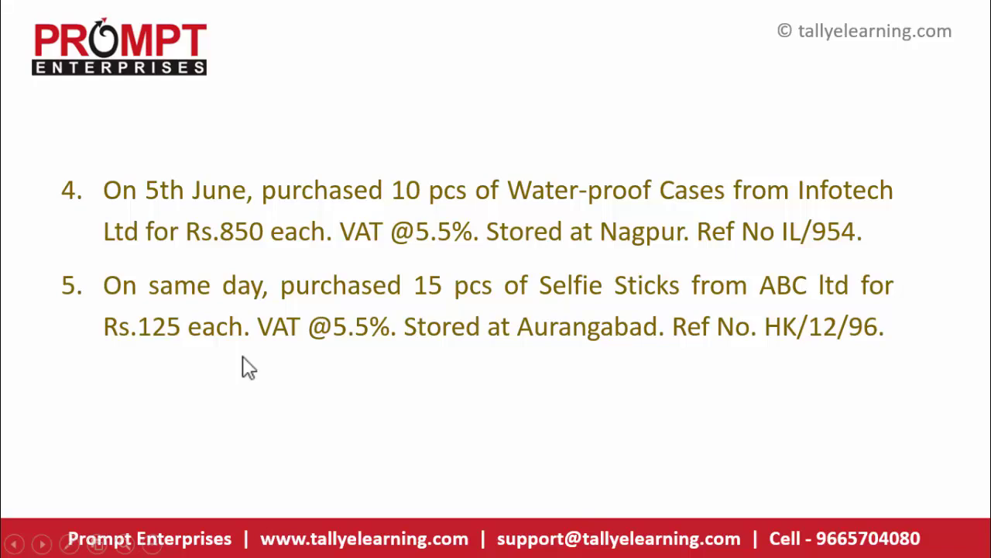
Check the reference number of the Selfie Sticks purchase from ABC ltd on the exercise slide for the new purchase voucher
key("alt+Tab")
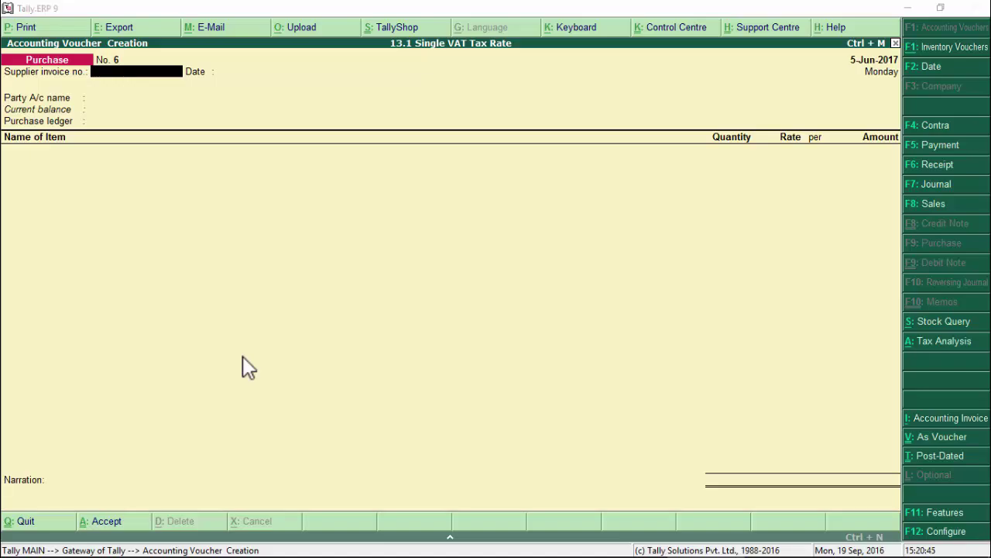
key("alt+Tab")
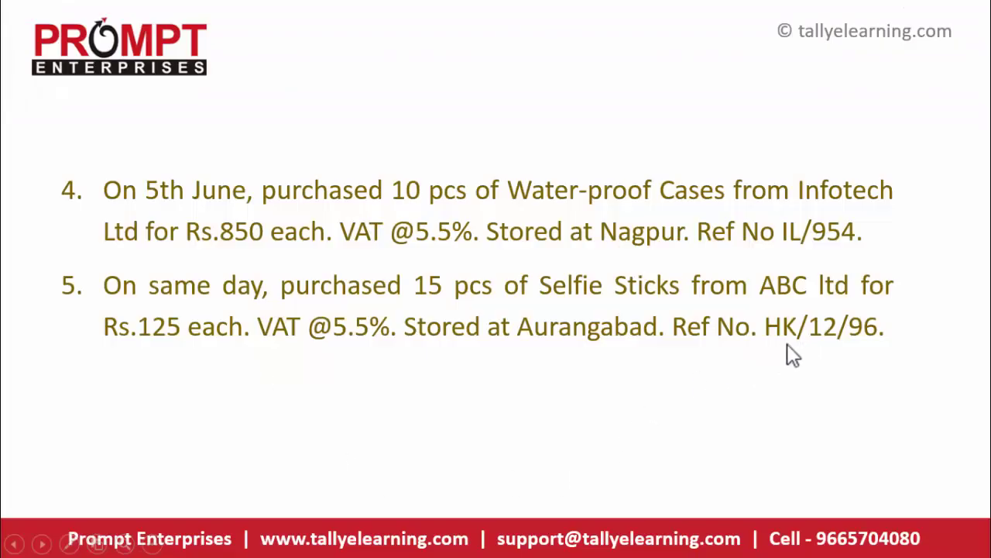